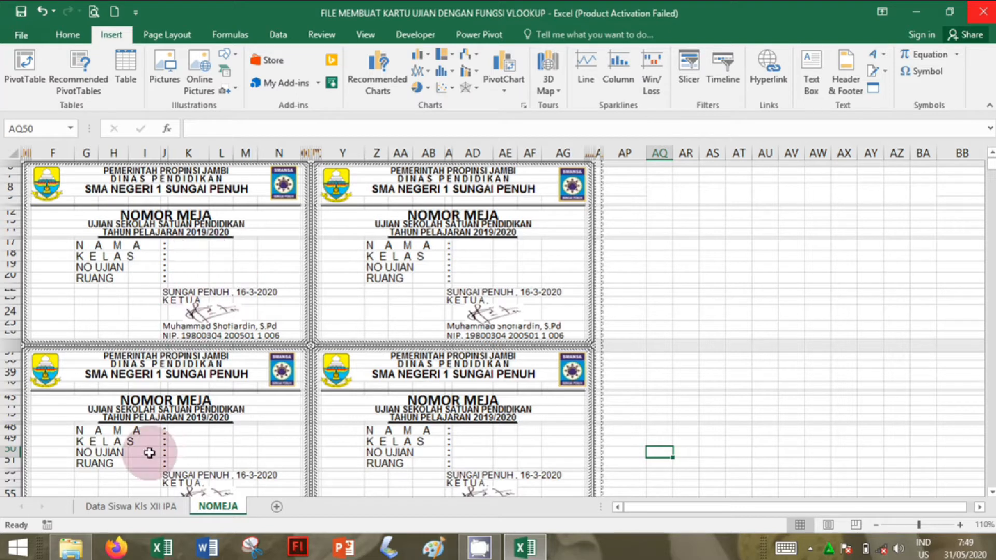
Compare the blank desk-number cards on the NOMEJA sheet with the student list on the Data Siswa Kls XII IPA sheet
{"action": "left_click", "coordinate": [129, 506]}
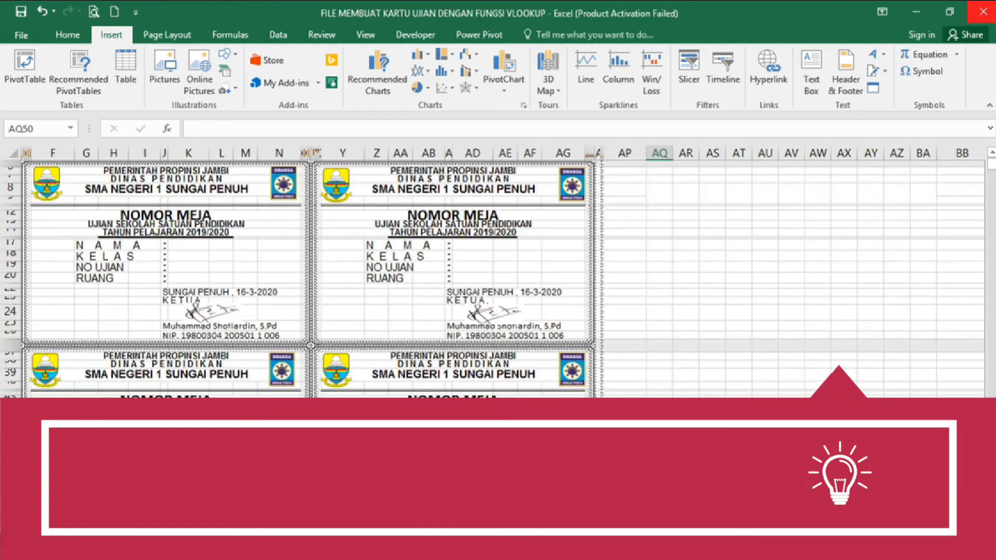
{"action": "left_click", "coordinate": [187, 245]}
{"action": "mouse_move", "coordinate": [991, 165]}
{"action": "left_mouse_down"}
{"action": "mouse_move", "coordinate": [991, 179]}
{"action": "mouse_move", "coordinate": [992, 162]}
{"action": "left_mouse_up"}
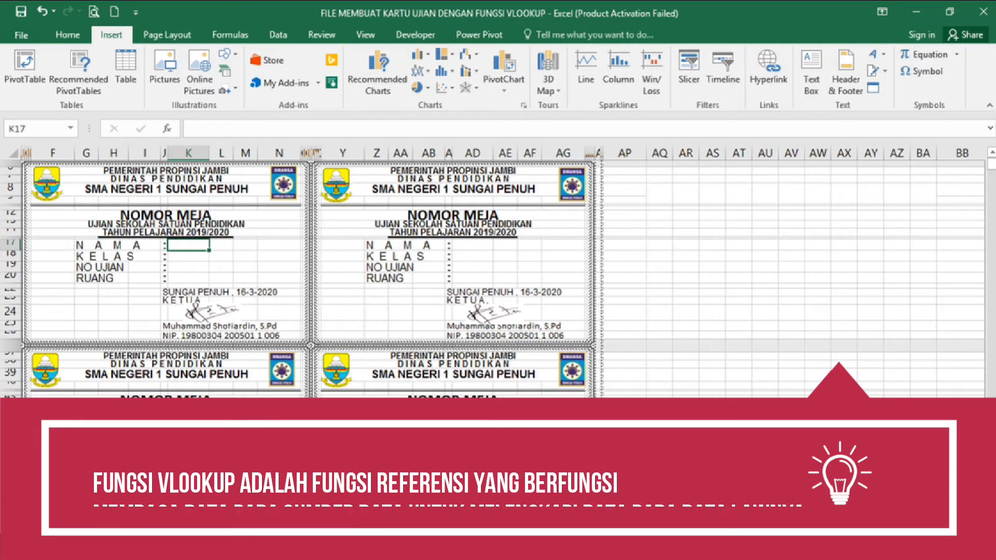
{"action": "key", "text": "ctrl+Page_Up"}
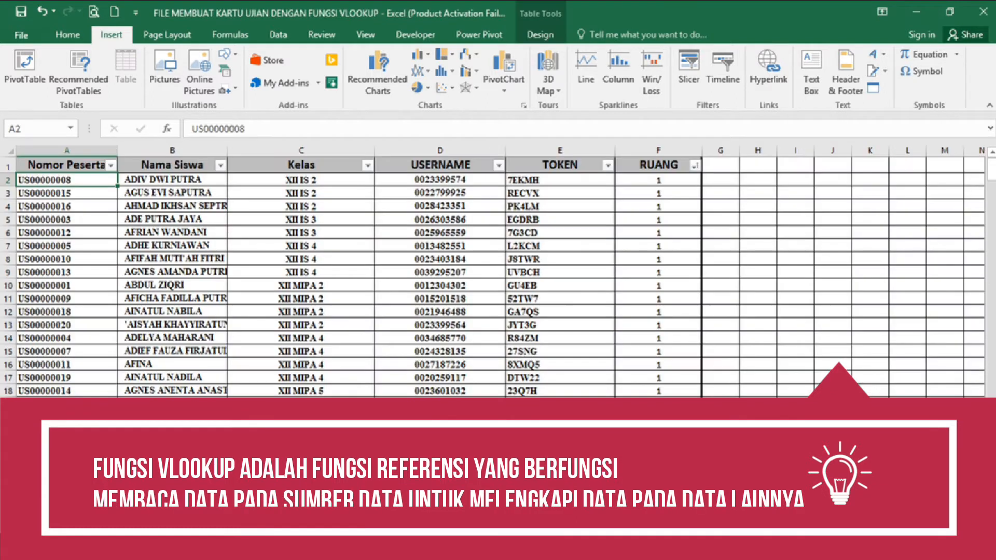
{"action": "key", "text": "ctrl+Page_Down"}
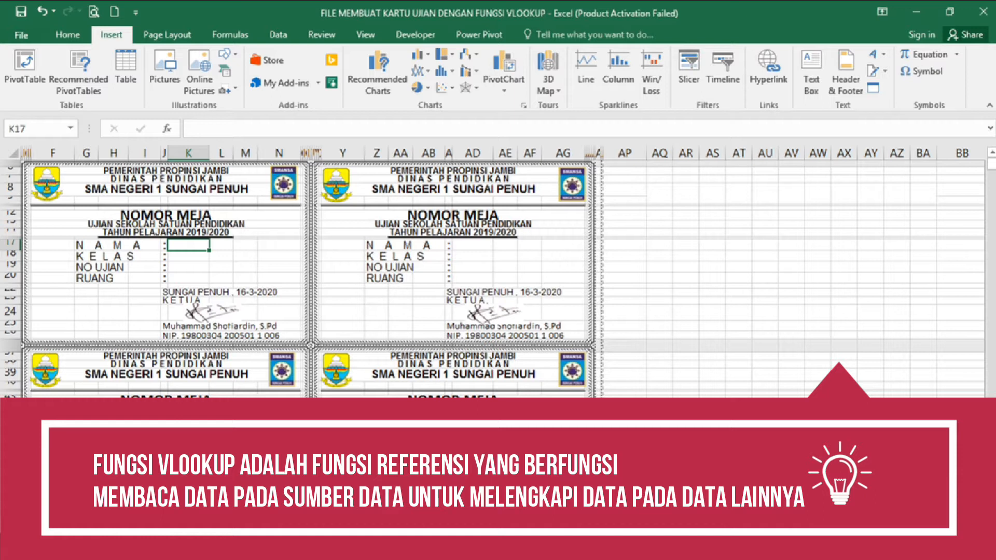
{"action": "left_click", "coordinate": [180, 212]}
{"action": "key", "text": "ctrl+Page_Up"}
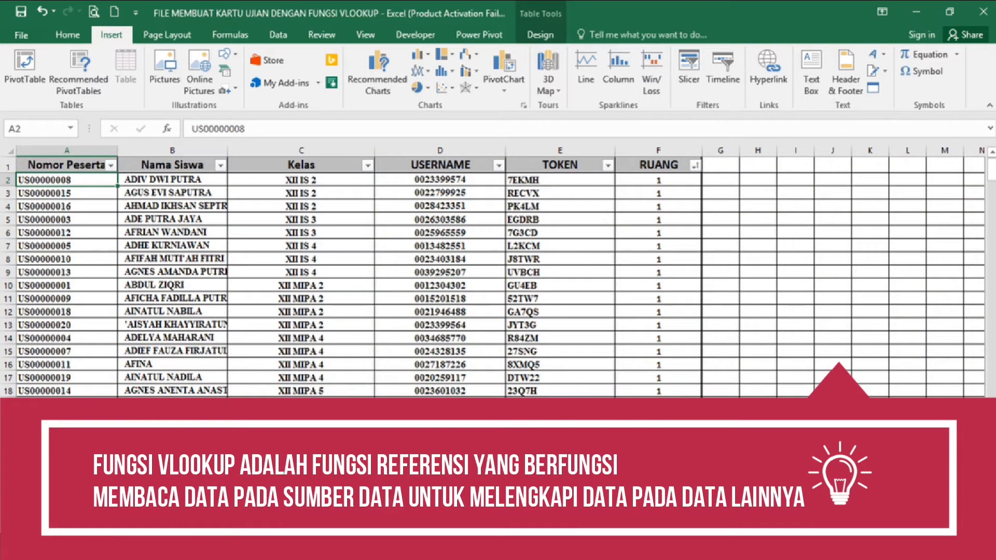
{"action": "key", "text": "ctrl+Page_Down"}
{"action": "left_click", "coordinate": [187, 245]}
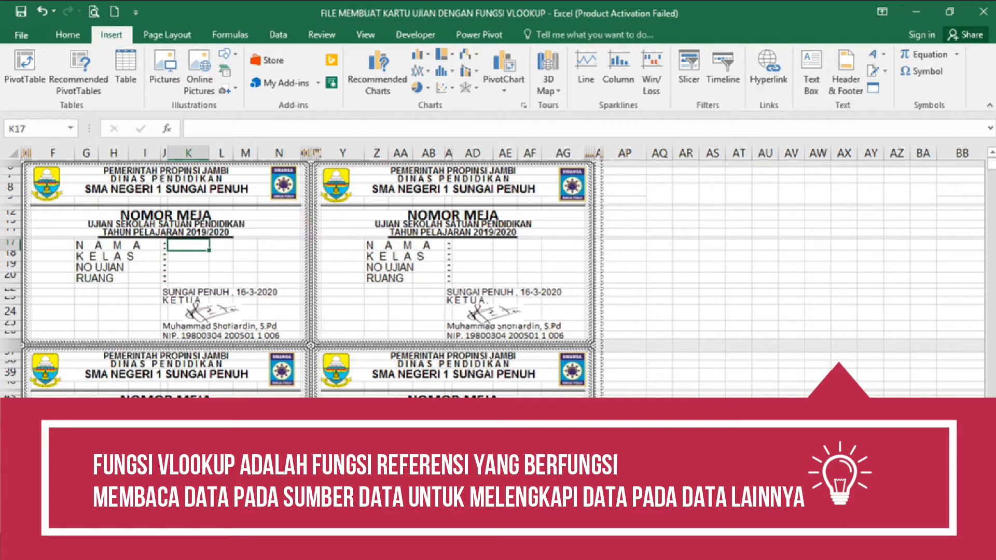
{"action": "key", "text": "ctrl+Page_Up"}
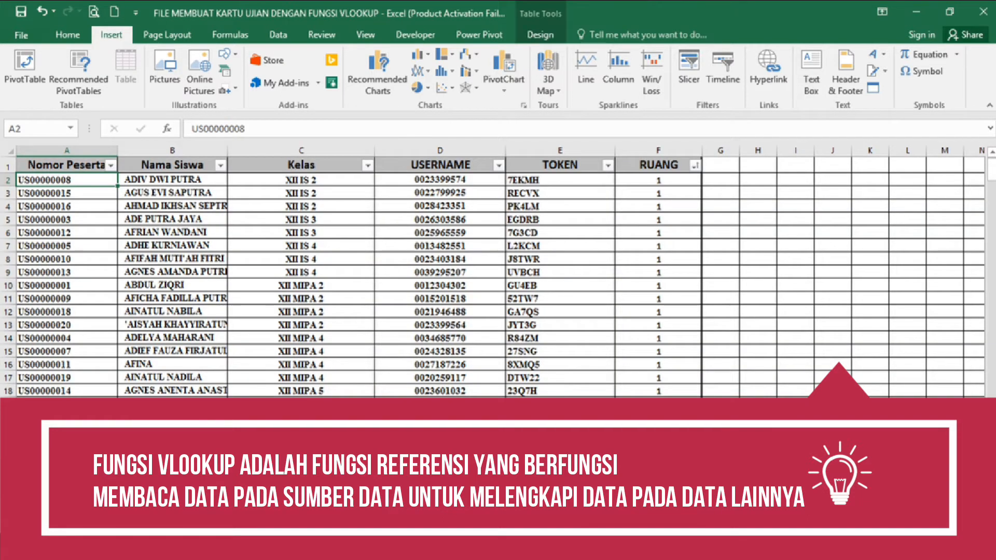
{"action": "key", "text": "ctrl+Page_Down"}
{"action": "key", "text": "ctrl+Page_Up"}
{"action": "key", "text": "ctrl+Page_Down"}
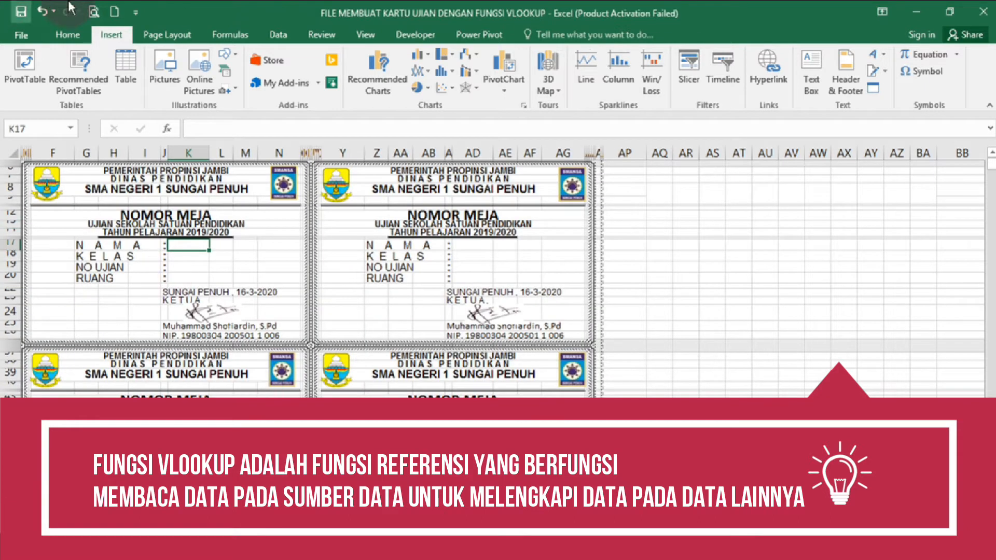
Preview how the desk-number cards on the NOMEJA sheet will print, and return to the sheet
{"action": "left_click", "coordinate": [94, 11]}
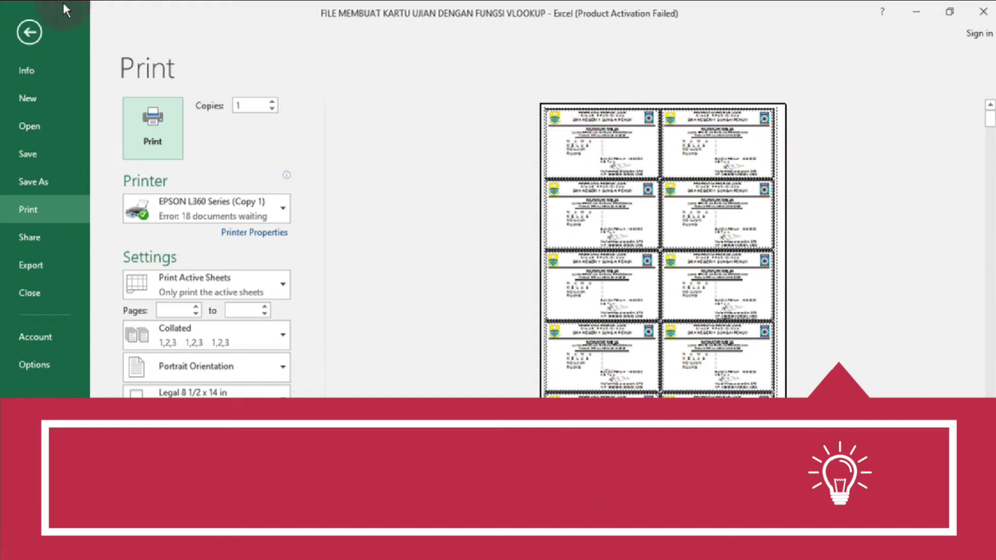
{"action": "left_click", "coordinate": [30, 32]}
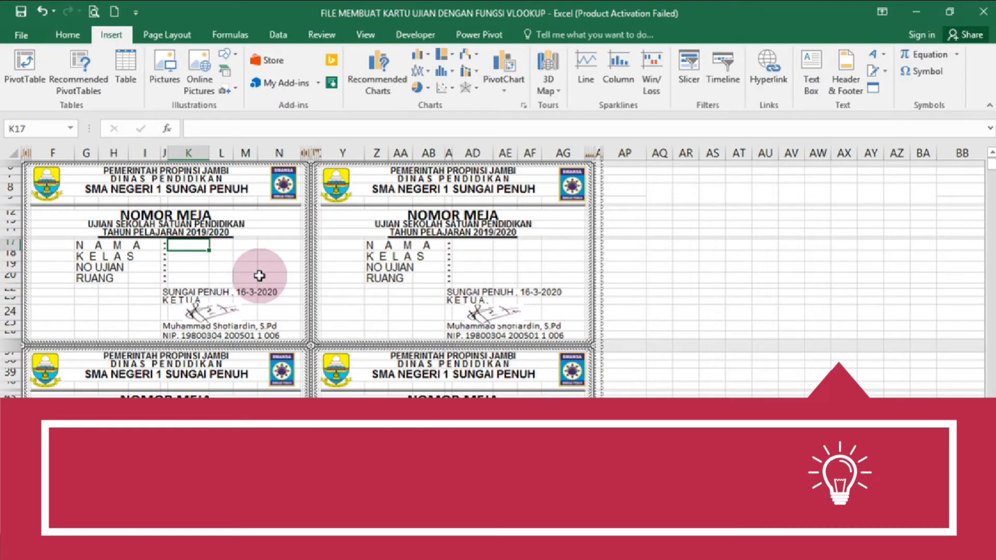
{"action": "left_click", "coordinate": [662, 199]}
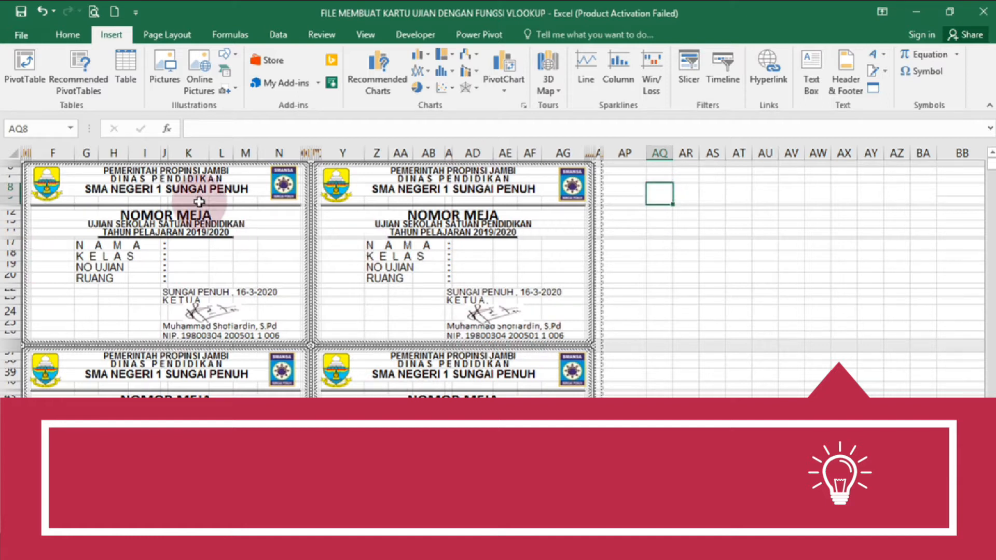
{"action": "left_click", "coordinate": [93, 10]}
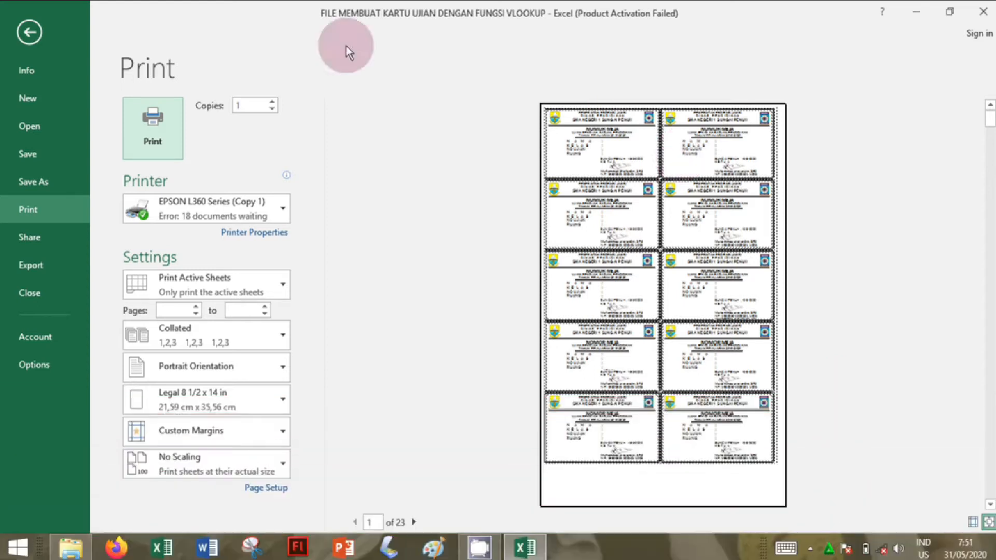
{"action": "left_click", "coordinate": [28, 33]}
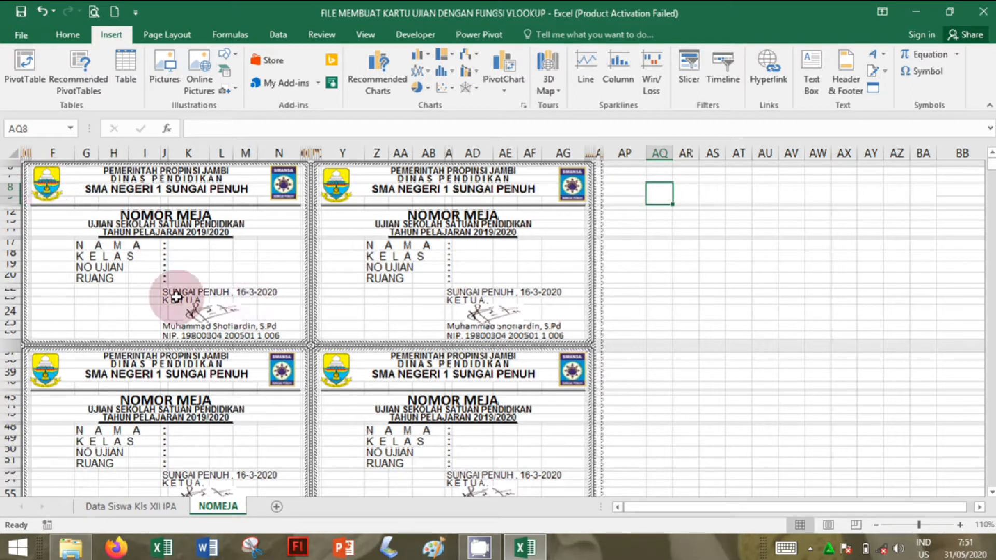
Examine the student records on the Data Siswa Kls XII IPA sheet and the empty name cell K17 on the NOMEJA sheet
{"action": "double_click", "coordinate": [229, 509]}
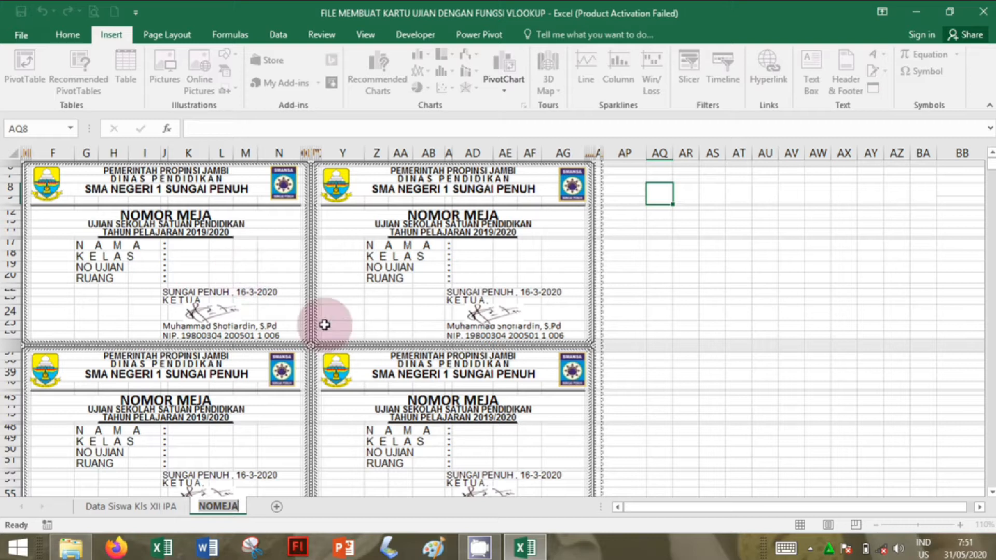
{"action": "left_click", "coordinate": [113, 506]}
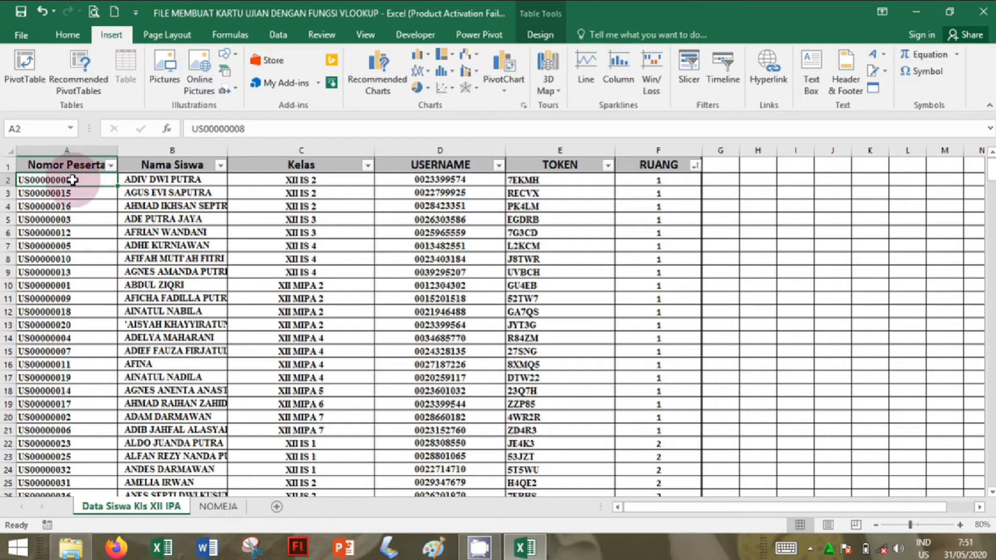
{"action": "left_click_drag", "start_coordinate": [73, 180], "coordinate": [663, 496]}
{"action": "left_click", "coordinate": [229, 511]}
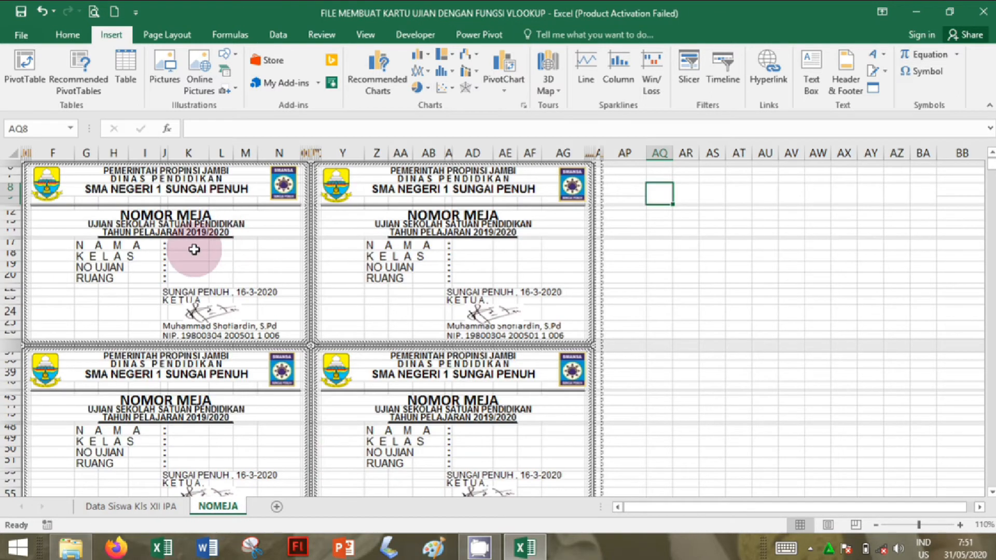
{"action": "left_click", "coordinate": [194, 249]}
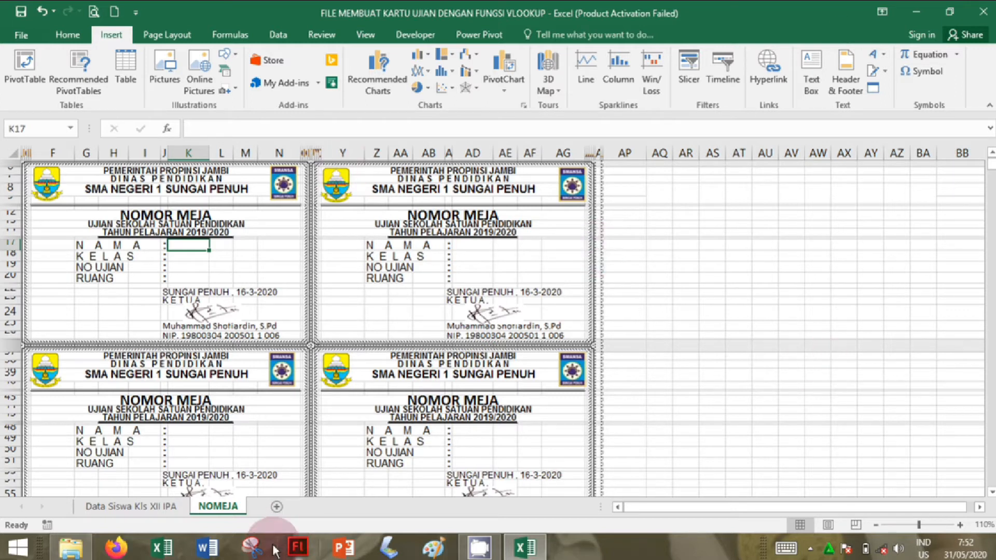
{"action": "left_click", "coordinate": [120, 508]}
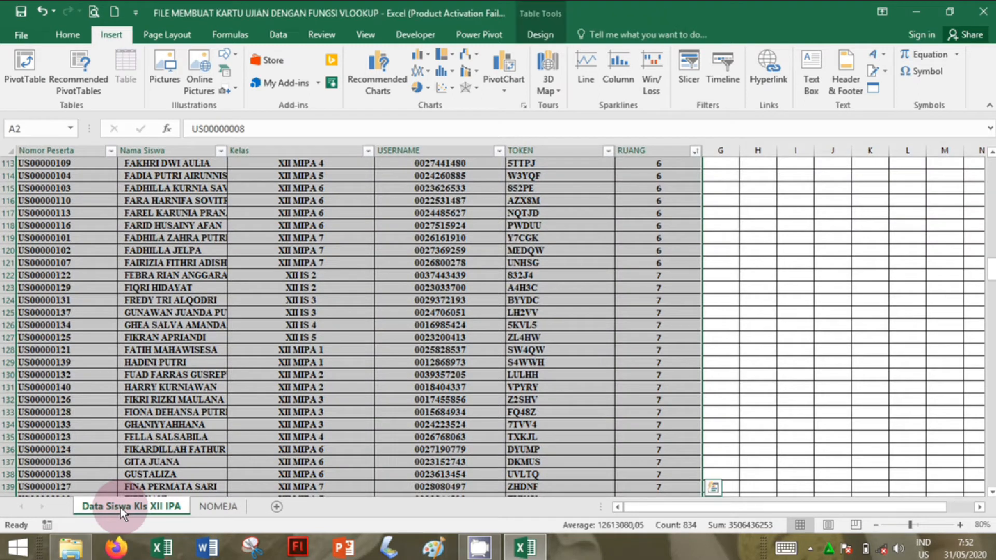
{"action": "left_click", "coordinate": [290, 324]}
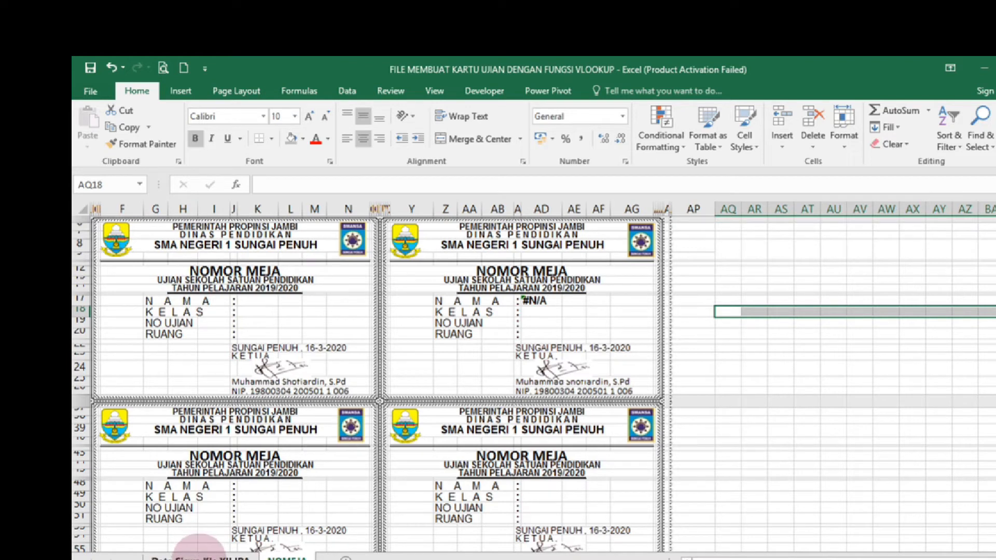
Make the "No" heading in cell A1 of the Data Siswa Kls XII IPA sheet bold and centred
{"action": "left_click", "coordinate": [199, 554]}
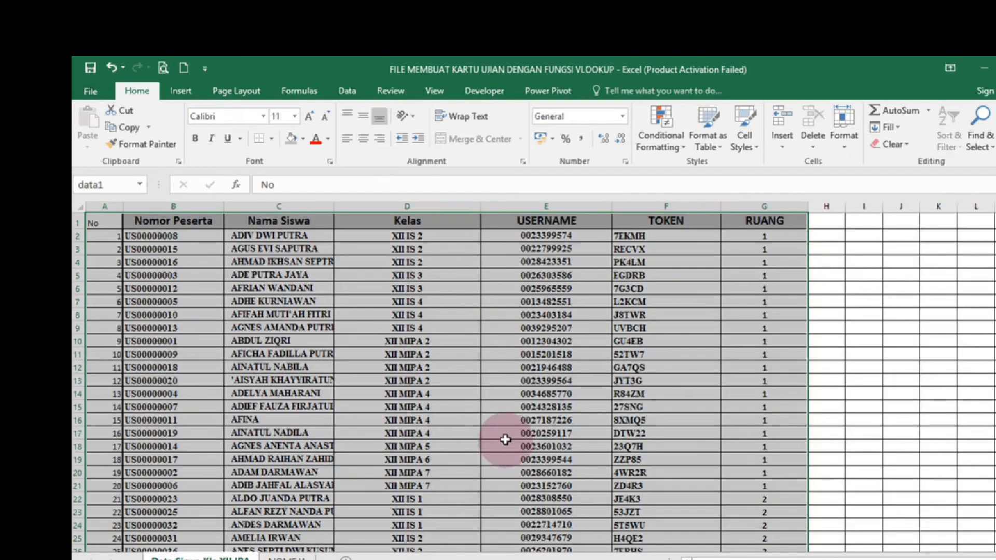
{"action": "left_click", "coordinate": [103, 222]}
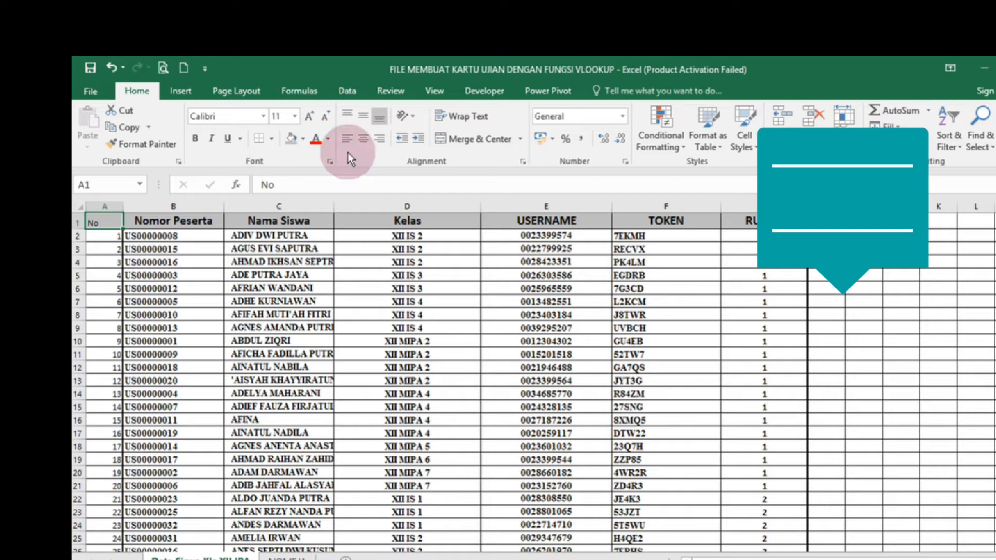
{"action": "left_click", "coordinate": [190, 140]}
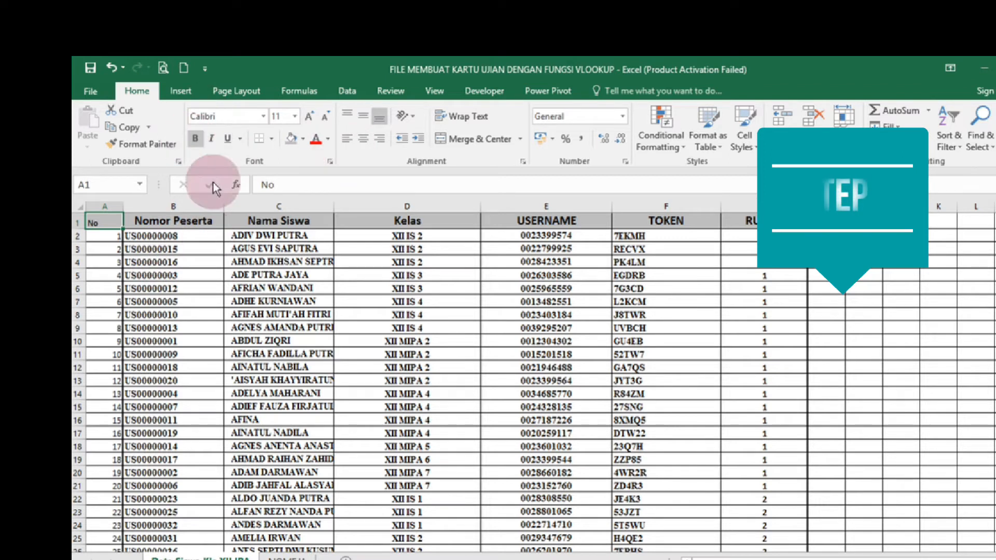
{"action": "left_click", "coordinate": [366, 140]}
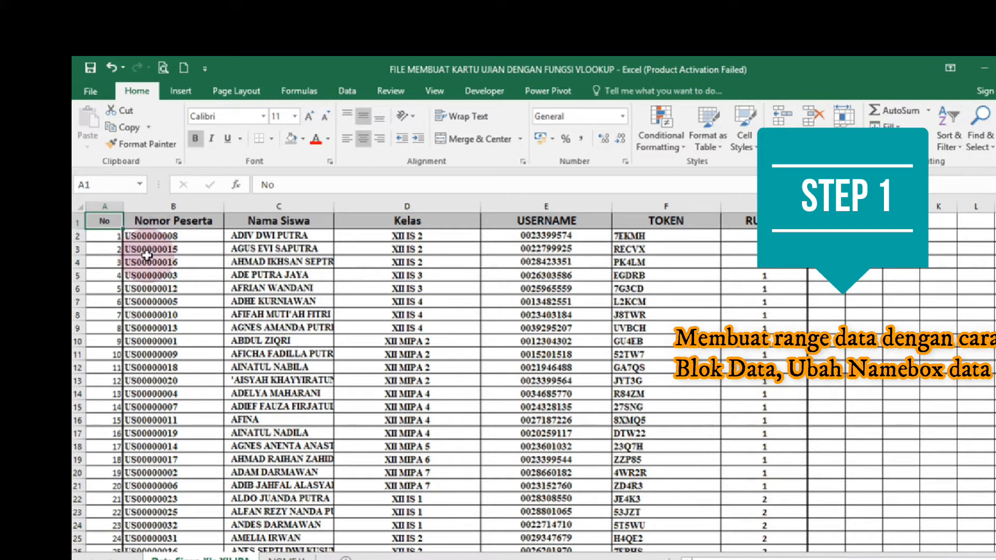
Name the whole student table A1:G371, including its headings, "datanamakartu" and check the list of defined names
{"action": "left_click", "coordinate": [115, 237]}
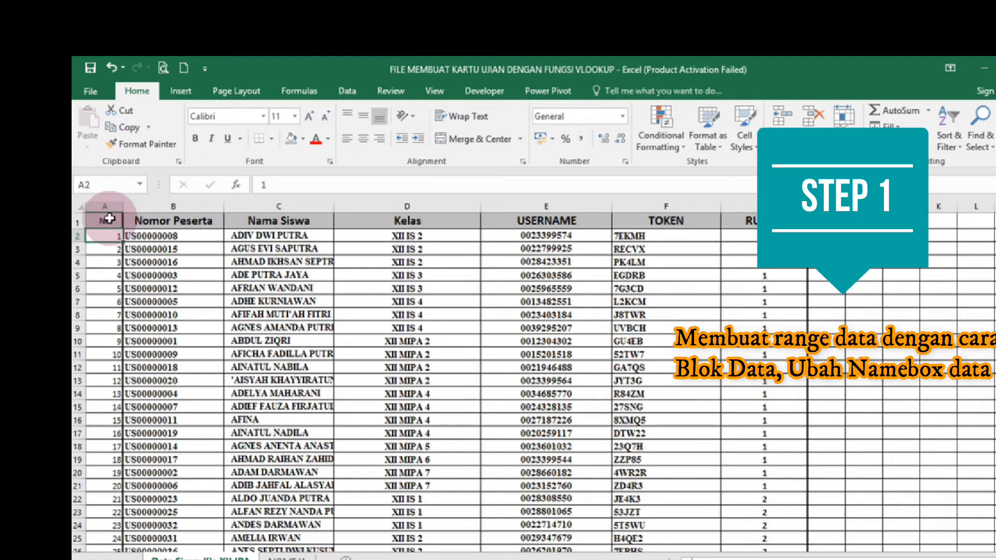
{"action": "left_click_drag", "start_coordinate": [109, 219], "coordinate": [739, 520]}
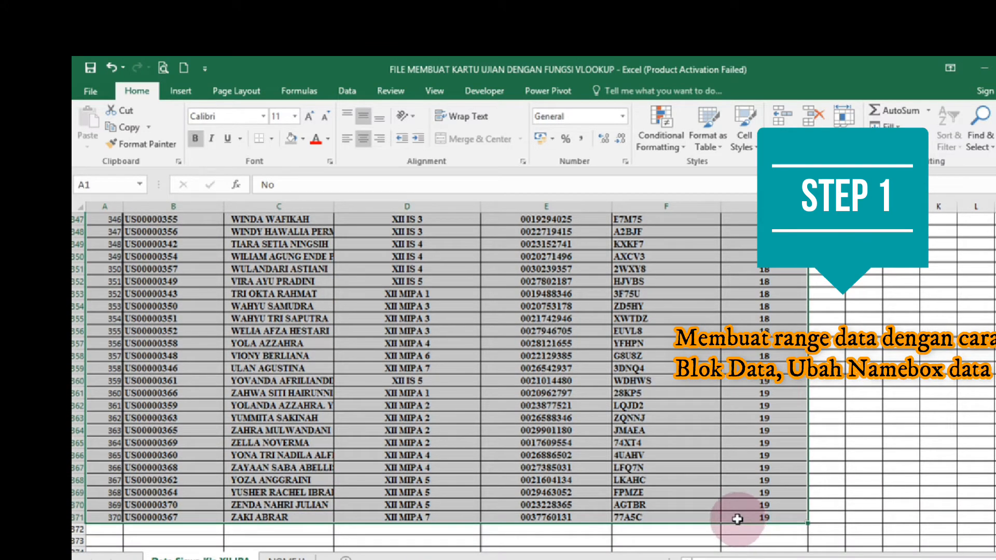
{"action": "left_click", "coordinate": [96, 185]}
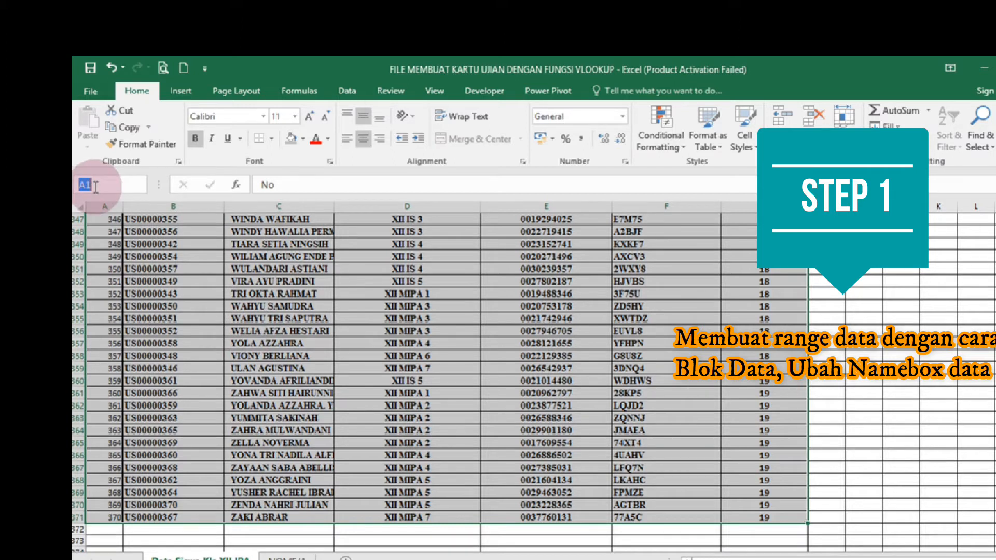
{"action": "type", "text": "da"}
{"action": "type", "text": "ta"}
{"action": "type", "text": "nama"}
{"action": "type", "text": "ka"}
{"action": "type", "text": "rtu"}
{"action": "key", "text": "Return"}
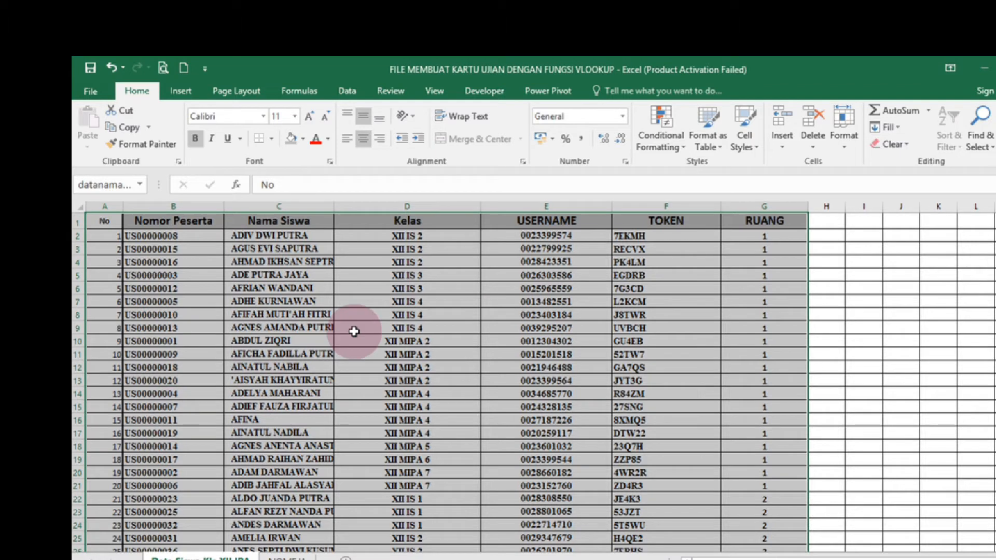
{"action": "left_click", "coordinate": [139, 184]}
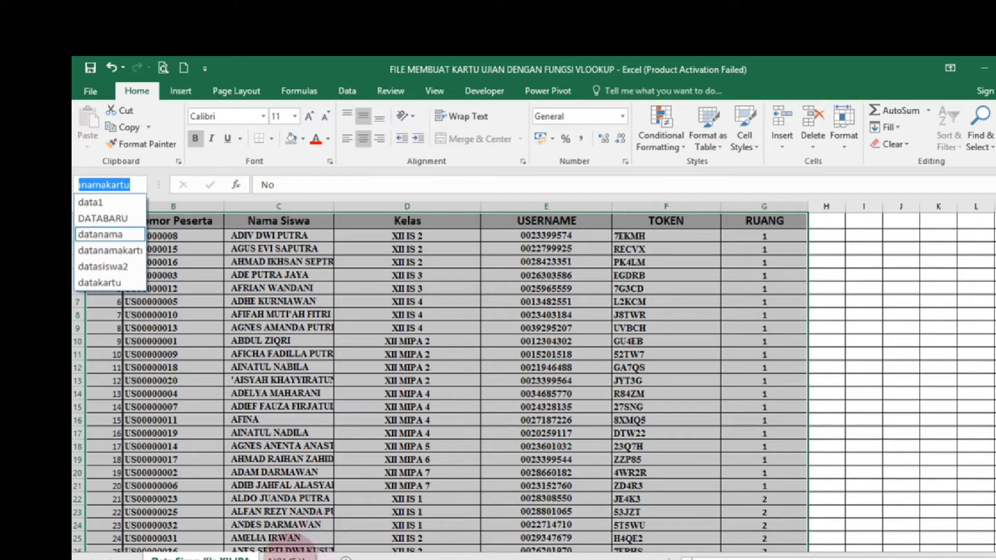
Clear the name cell AD17 of the second card on the NOMEJA sheet
{"action": "left_click", "coordinate": [290, 559]}
{"action": "left_click", "coordinate": [547, 504]}
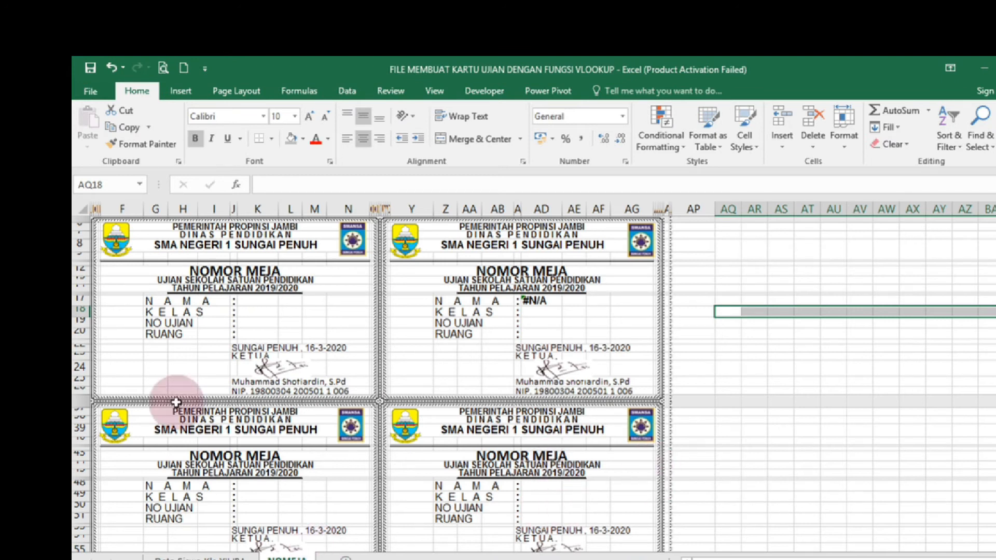
{"action": "left_click", "coordinate": [529, 299]}
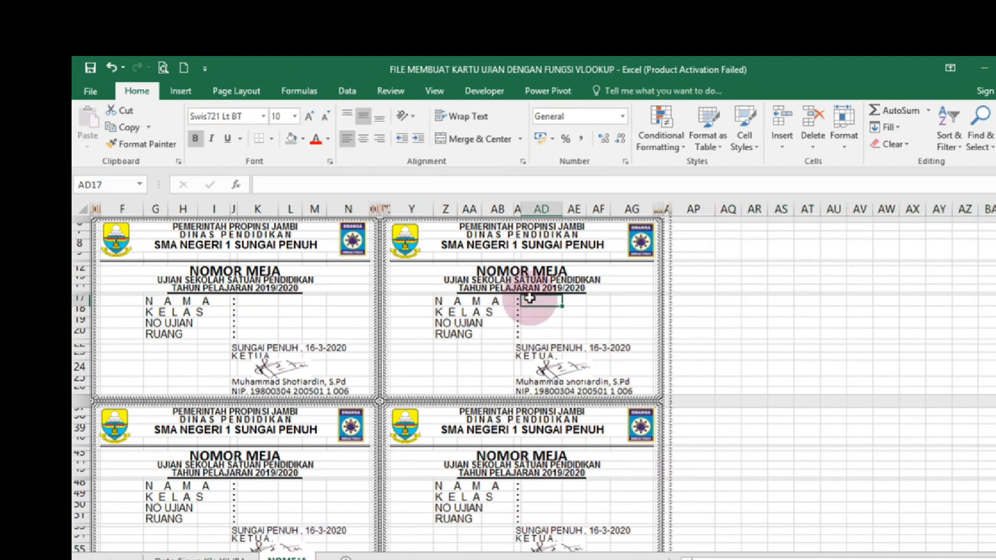
{"action": "key", "text": "Delete"}
Enter the lookup number 1 in AQ8 beside the cards and the formula =AQ8+1 in AR8
{"action": "left_click", "coordinate": [730, 253]}
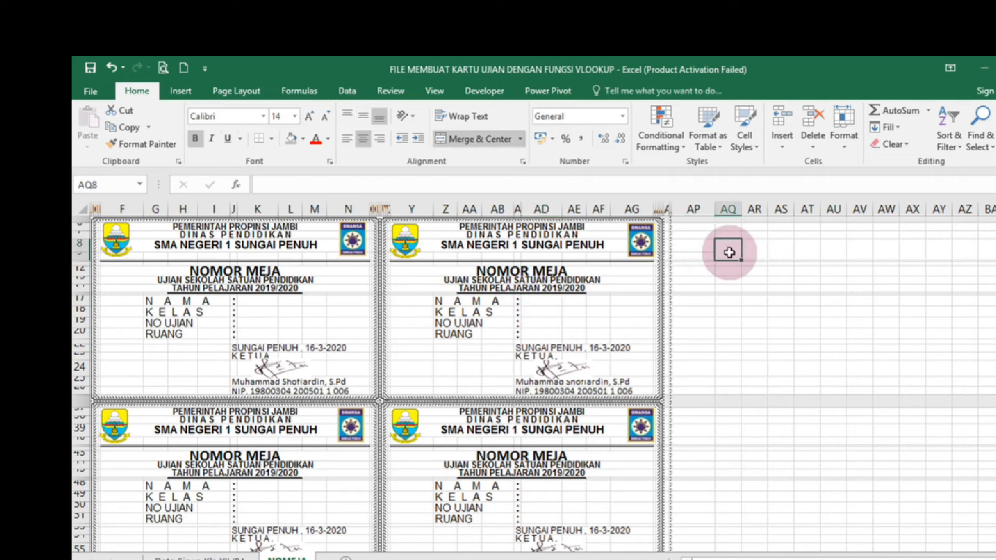
{"action": "left_click_drag", "start_coordinate": [729, 253], "coordinate": [982, 247]}
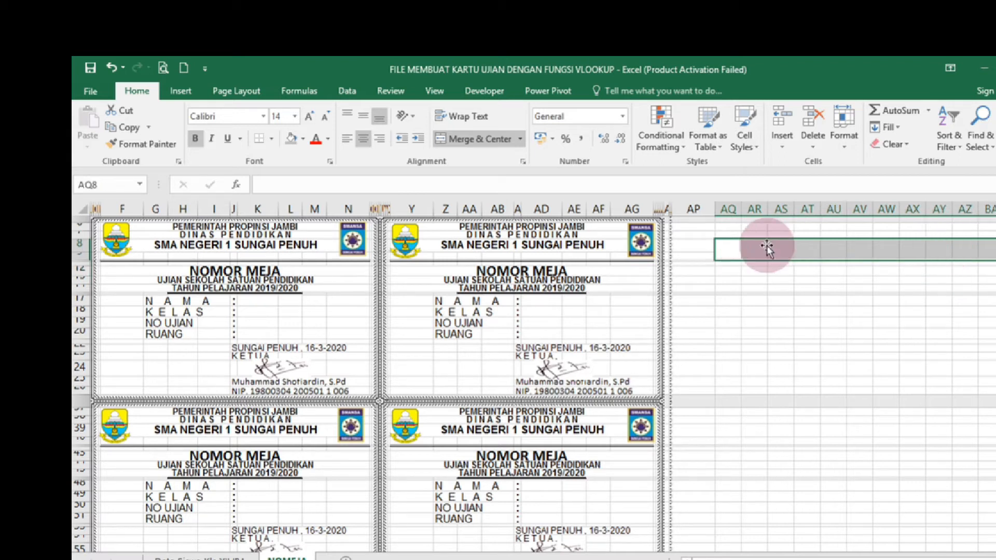
{"action": "left_click", "coordinate": [726, 250]}
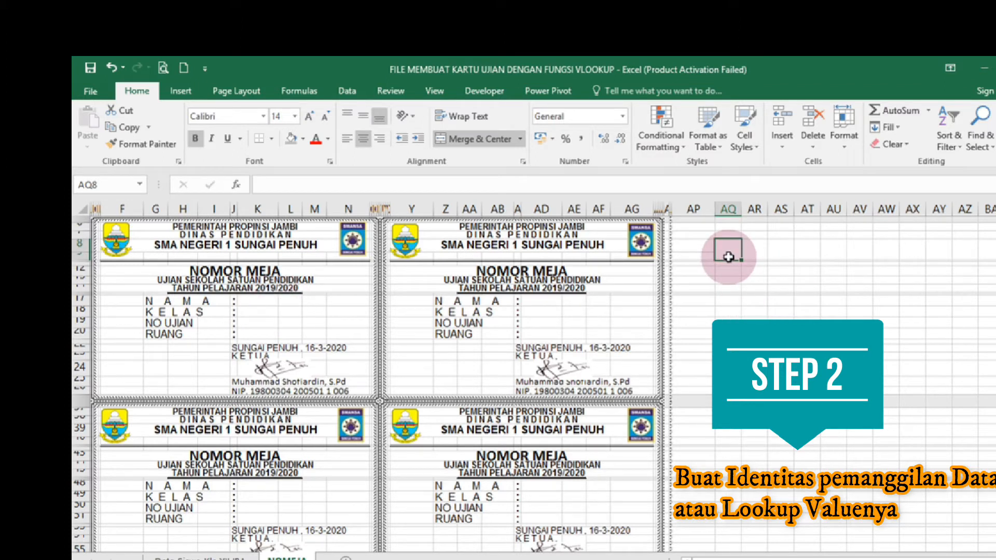
{"action": "type", "text": "1"}
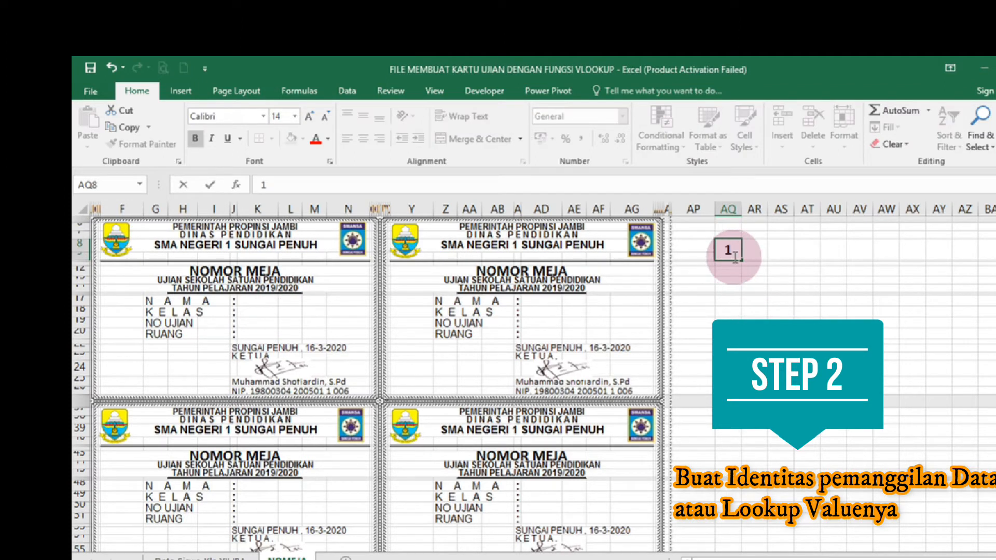
{"action": "left_click", "coordinate": [756, 252]}
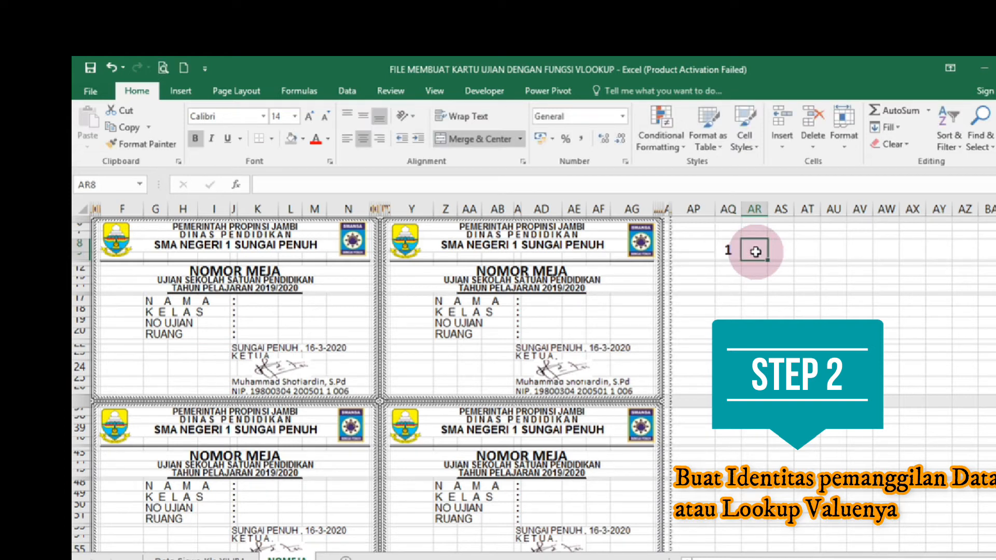
{"action": "type", "text": "="}
{"action": "left_click", "coordinate": [728, 250]}
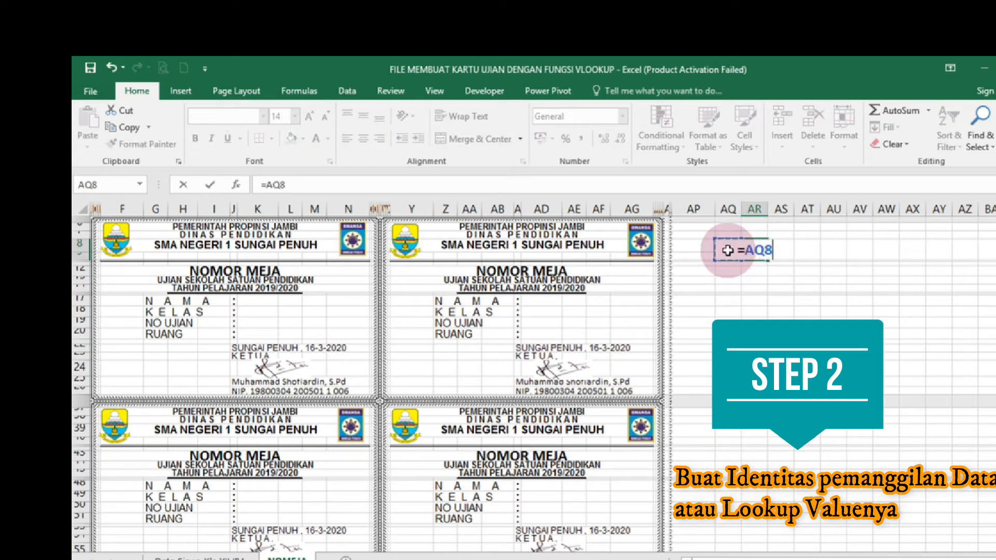
{"action": "type", "text": "+1"}
{"action": "key", "text": "Tab"}
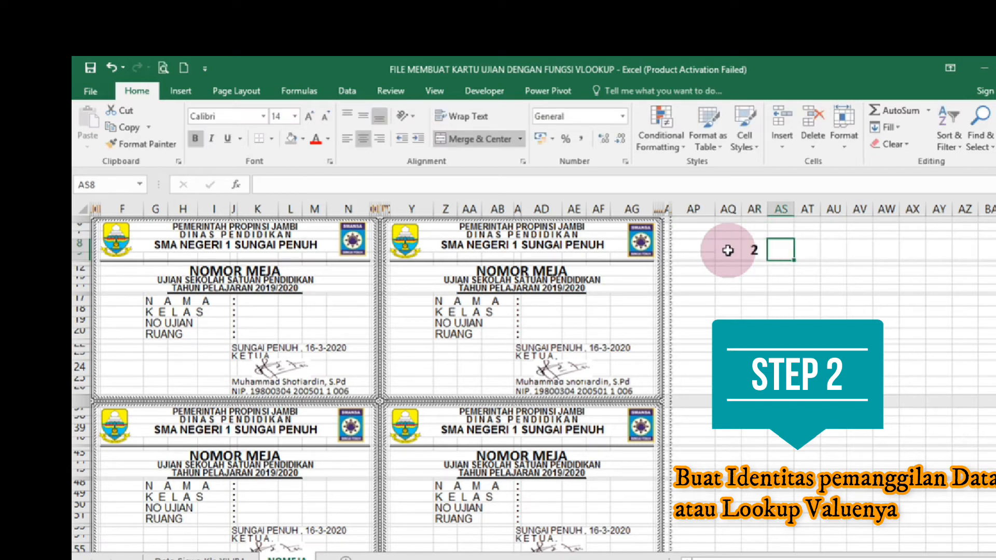
Fill the AR8 formula across to AZ8 to extend the row of lookup numbers to 10
{"action": "left_click", "coordinate": [753, 250]}
{"action": "mouse_move", "coordinate": [769, 260]}
{"action": "left_mouse_down"}
{"action": "mouse_move", "coordinate": [981, 269]}
{"action": "mouse_move", "coordinate": [971, 268]}
{"action": "left_mouse_up"}
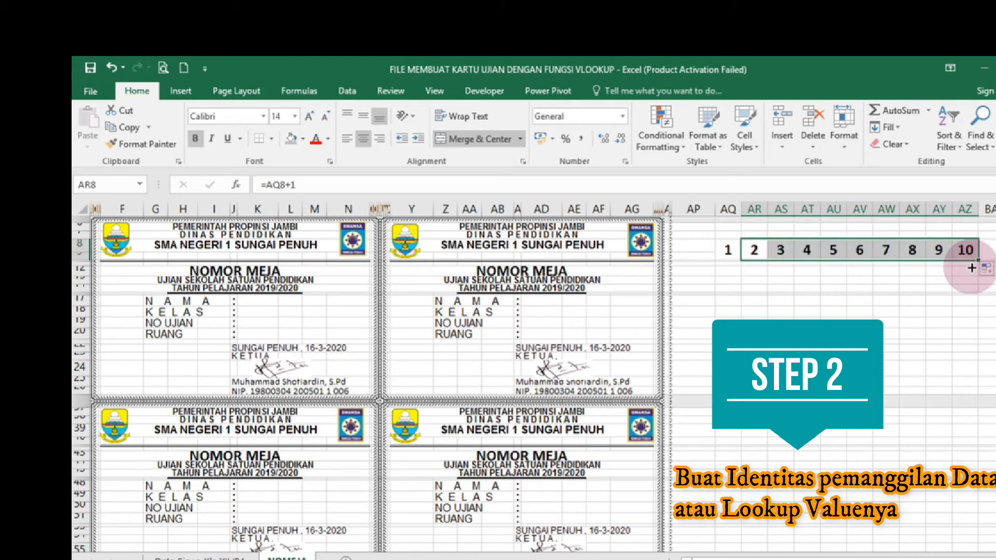
{"action": "left_click_drag", "start_coordinate": [729, 250], "coordinate": [973, 246]}
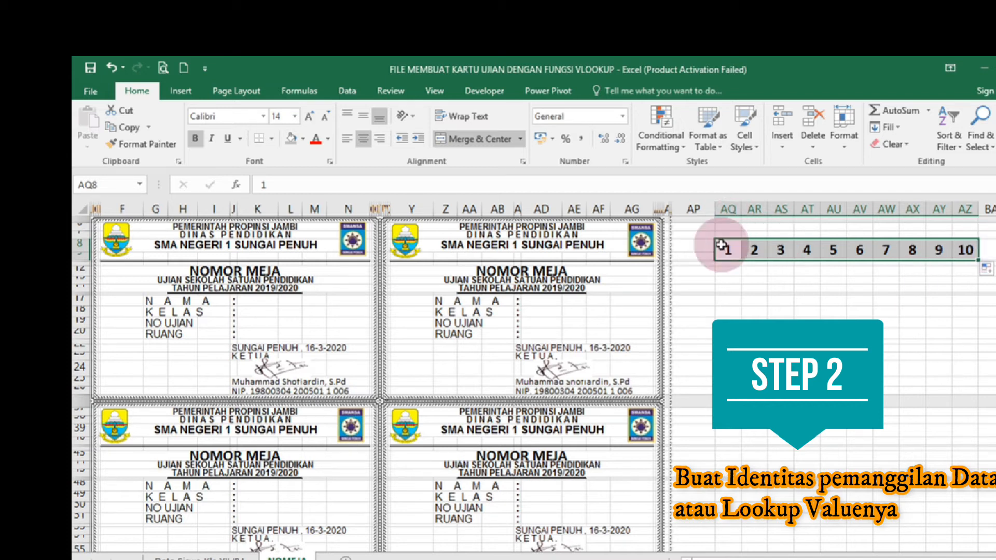
{"action": "left_click_drag", "start_coordinate": [728, 251], "coordinate": [892, 251]}
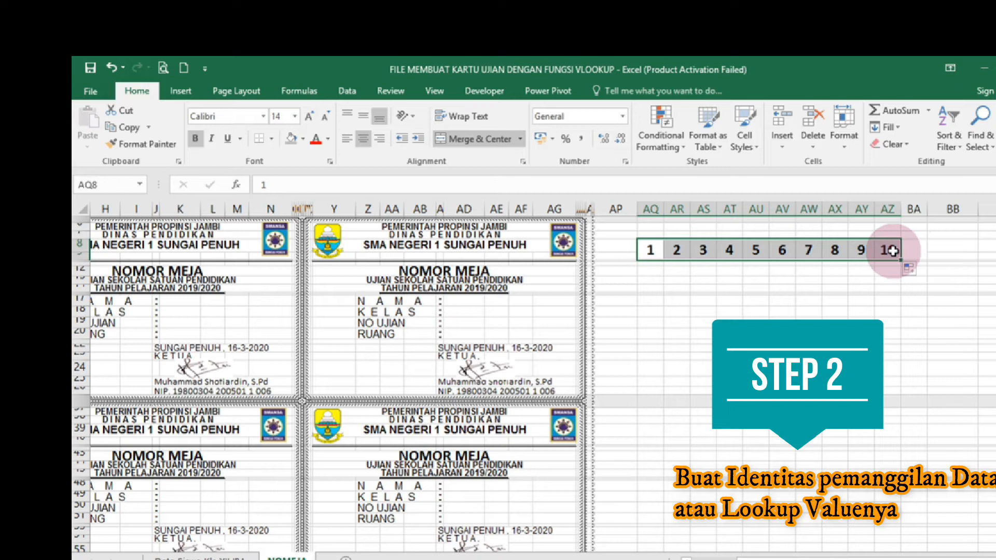
{"action": "left_click_drag", "start_coordinate": [776, 551], "coordinate": [703, 545]}
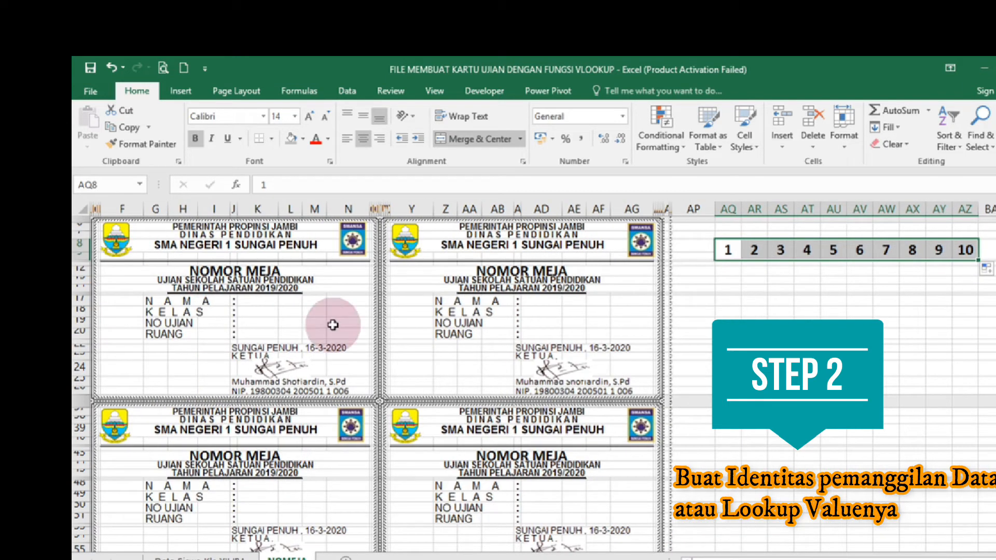
Begin a VLOOKUP formula in name cell K17 of the first card with AQ8 as the lookup value
{"action": "left_click", "coordinate": [261, 301]}
{"action": "left_click", "coordinate": [260, 311]}
{"action": "left_click", "coordinate": [259, 302]}
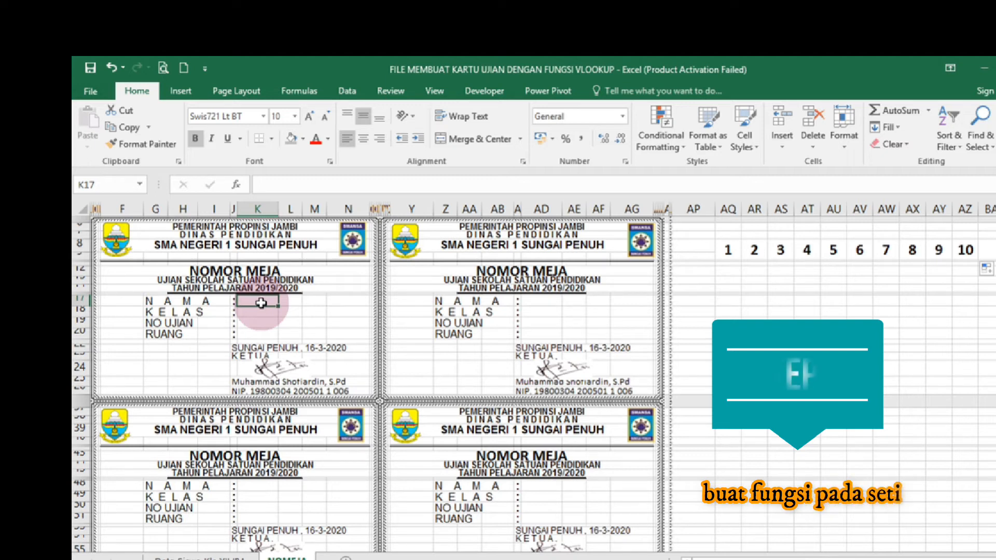
{"action": "type", "text": "="}
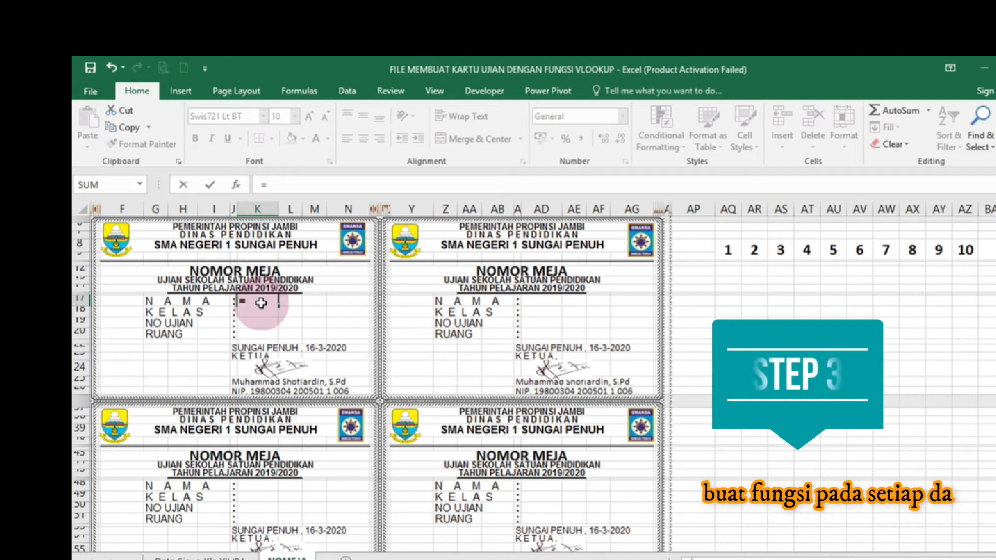
{"action": "type", "text": "v"}
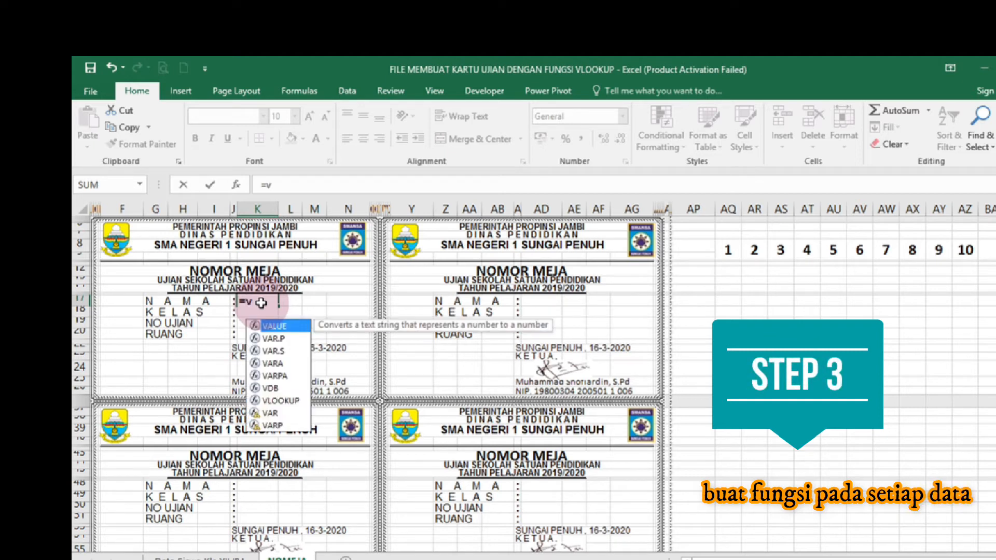
{"action": "type", "text": "lookup"}
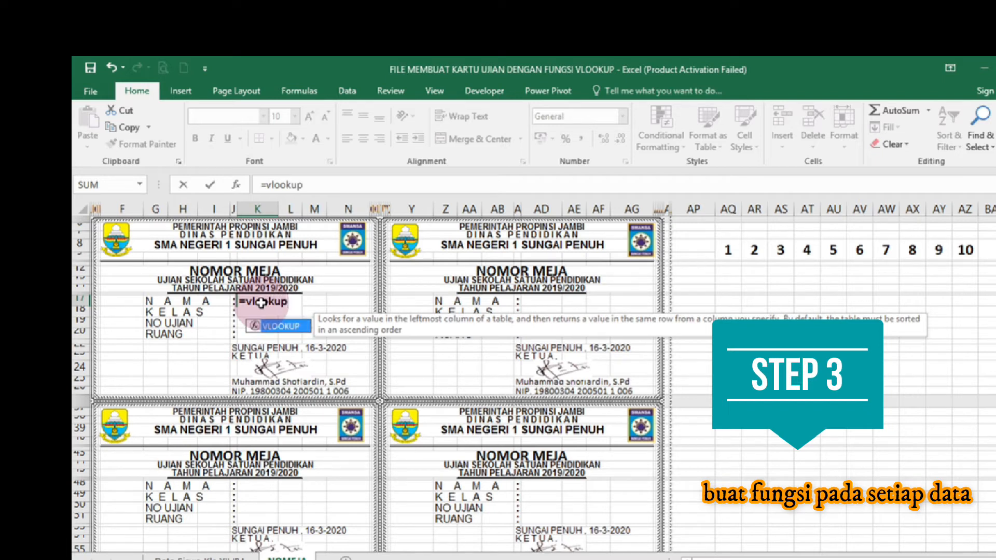
{"action": "type", "text": "("}
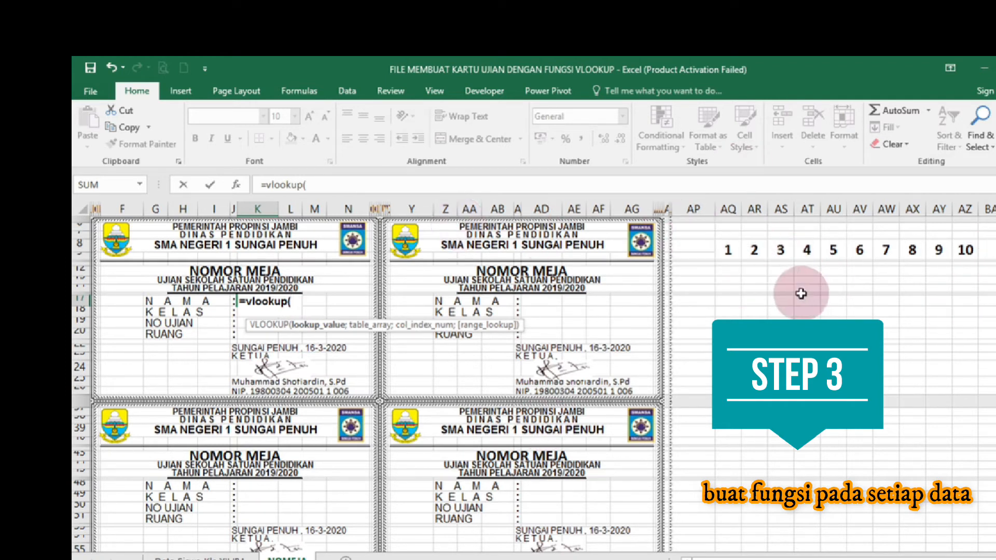
{"action": "left_click", "coordinate": [730, 252]}
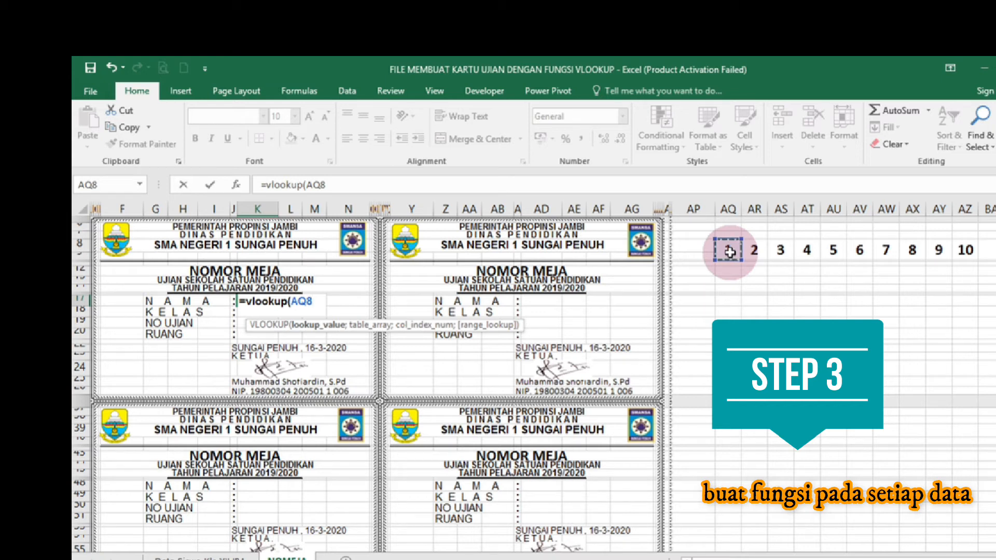
{"action": "type", "text": ";"}
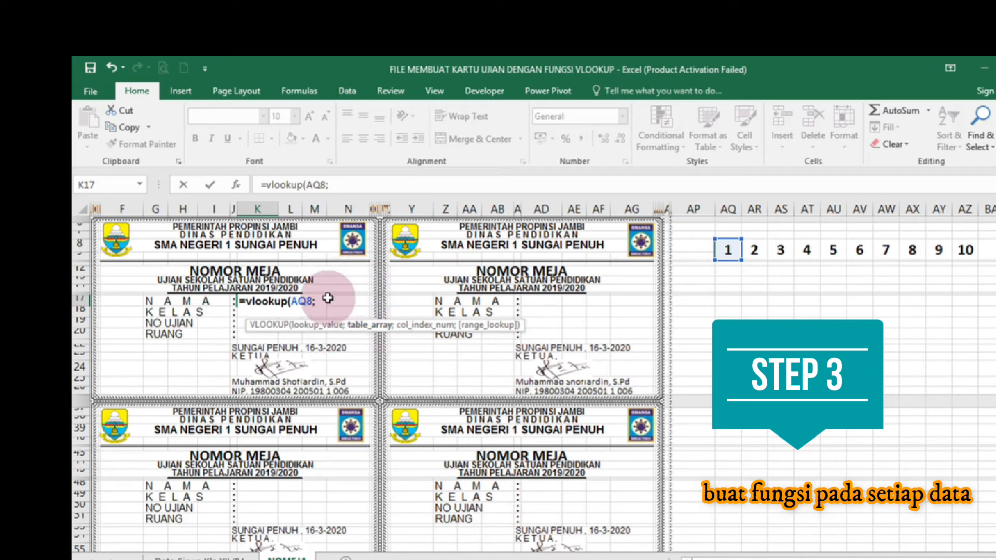
Complete the K17 VLOOKUP with the table datanamakartu, column index 3 and FALSE for an exact match
{"action": "type", "text": "da"}
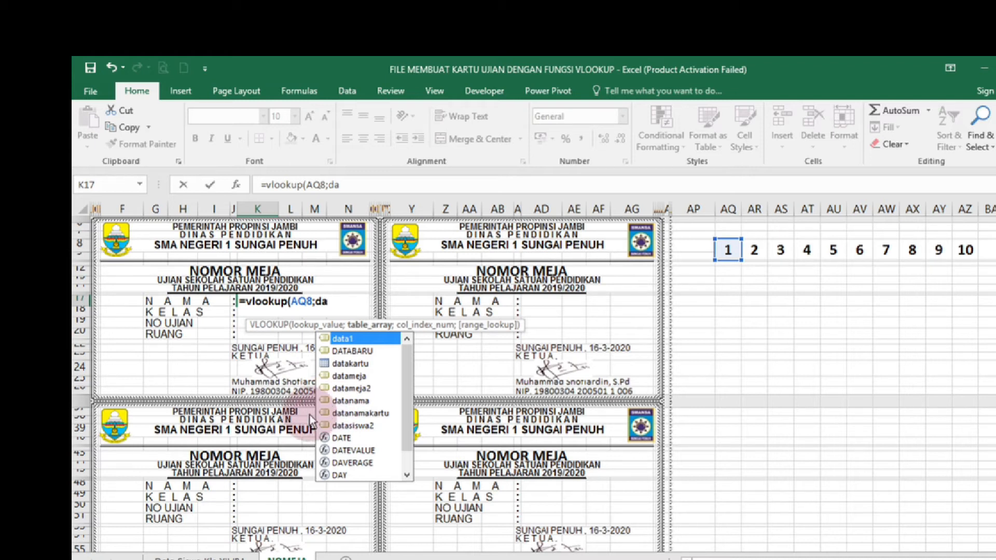
{"action": "left_click", "coordinate": [354, 414]}
{"action": "double_click", "coordinate": [353, 414]}
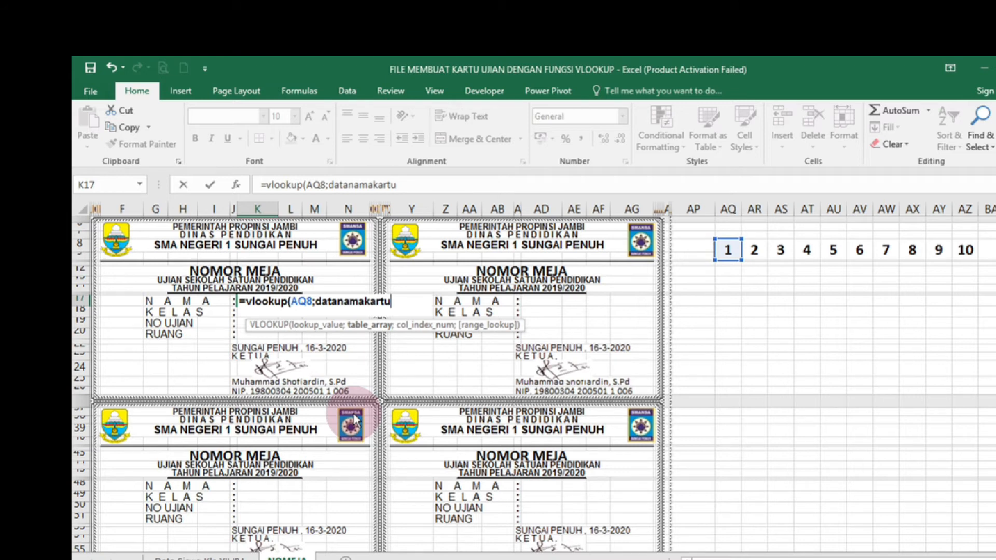
{"action": "type", "text": ";"}
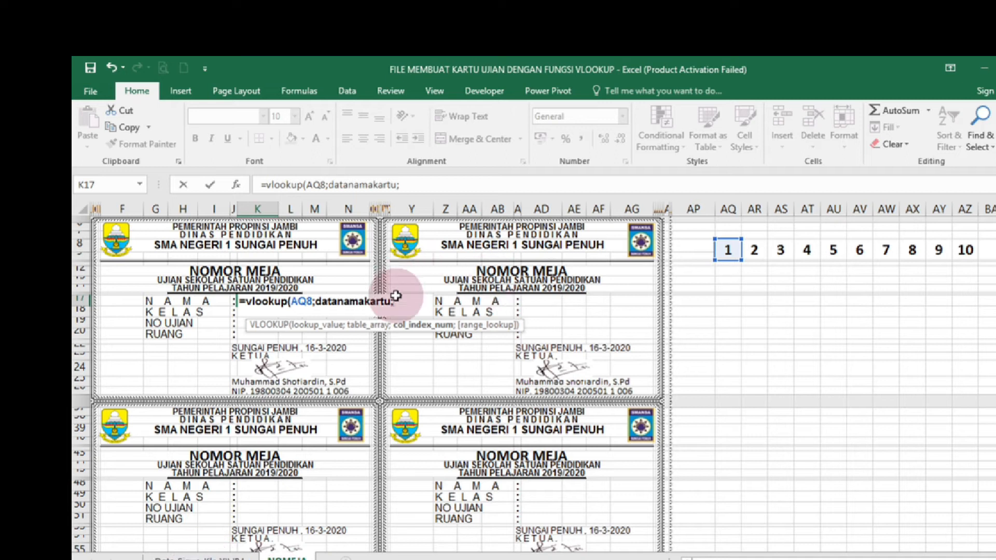
{"action": "type", "text": "3"}
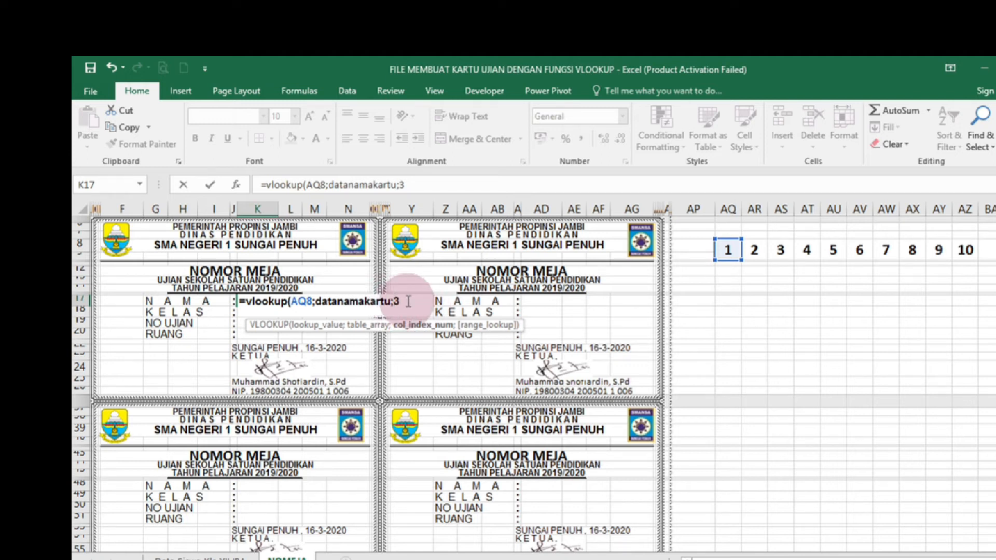
{"action": "type", "text": ";"}
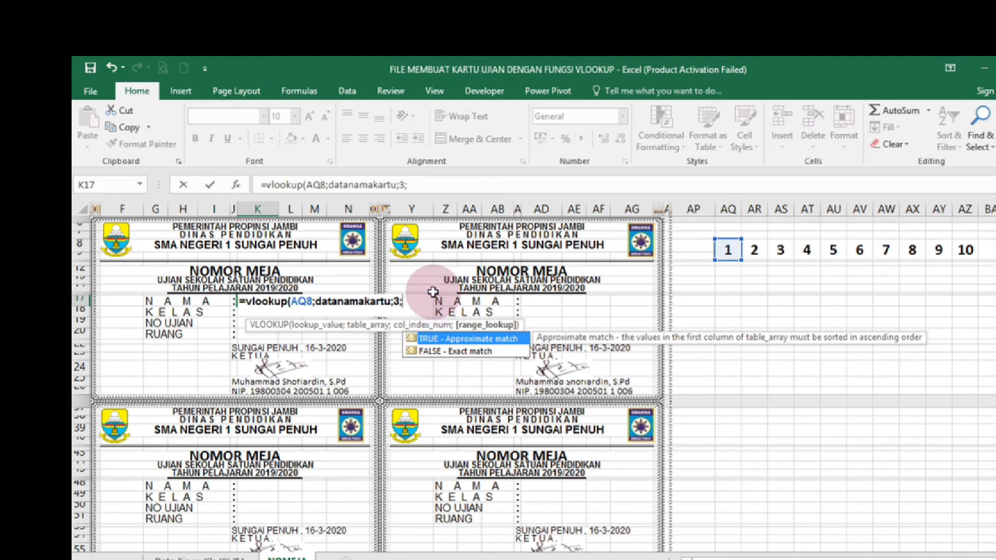
{"action": "double_click", "coordinate": [430, 351]}
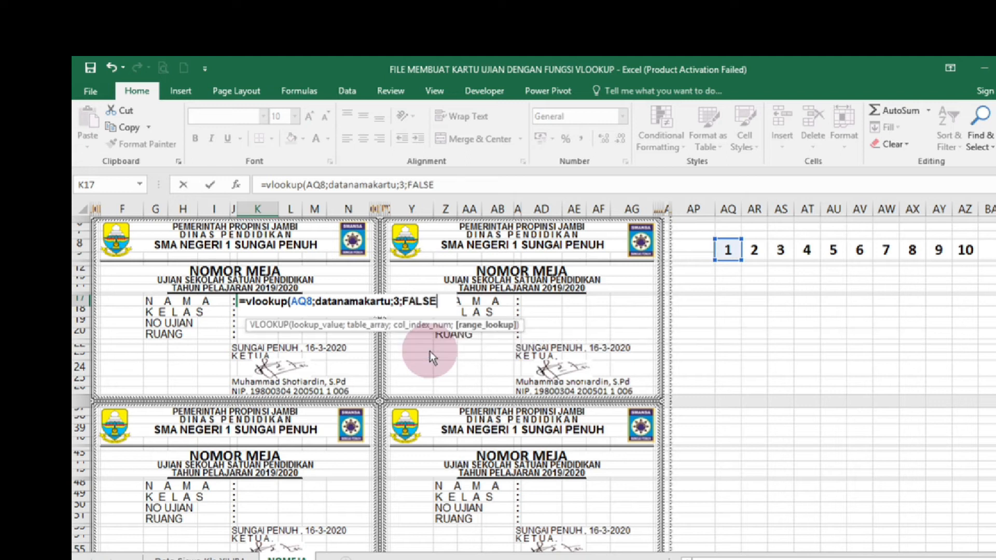
{"action": "type", "text": ")"}
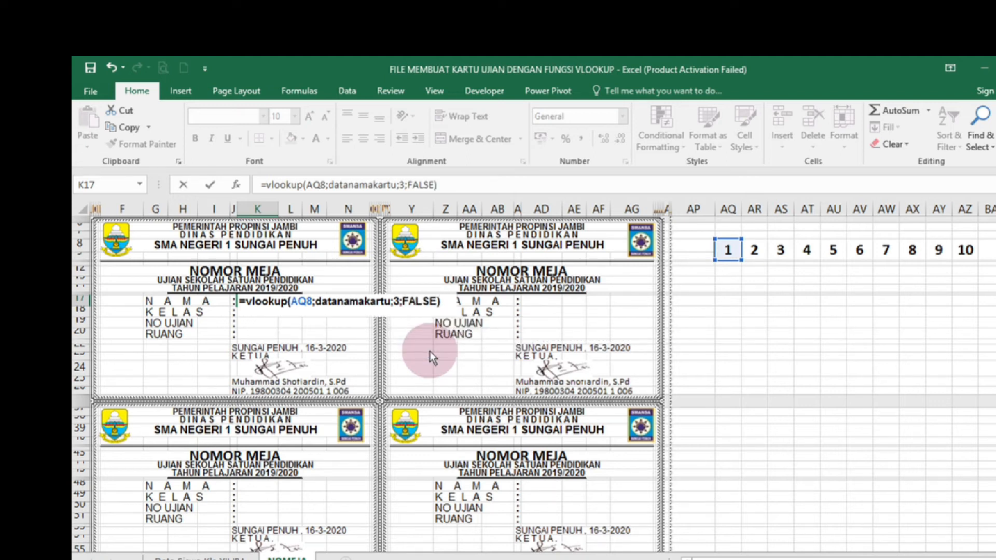
{"action": "key", "text": "Return"}
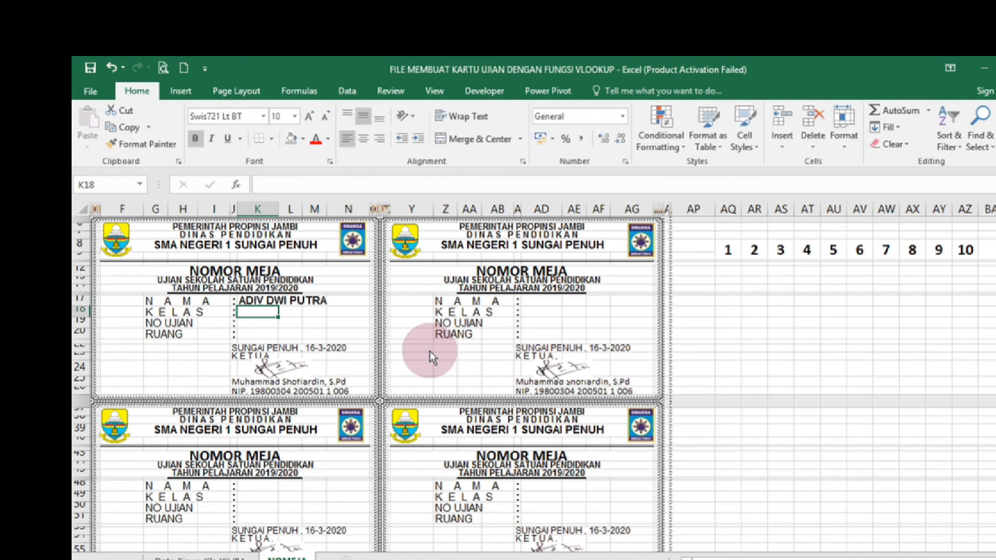
Compare the name in K17 on the first card with the first student's record on the Data Siswa Kls XII IPA sheet
{"action": "left_click", "coordinate": [254, 299]}
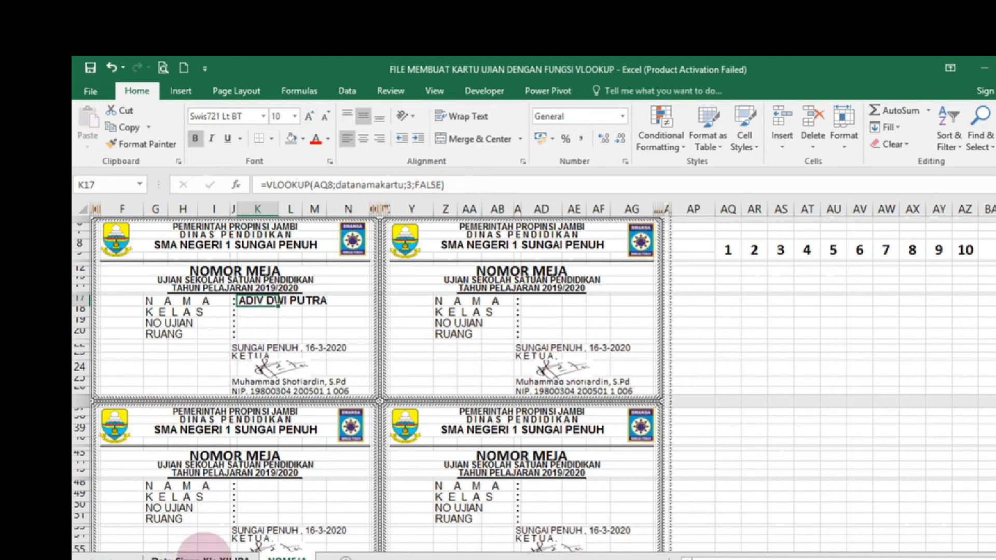
{"action": "left_click", "coordinate": [193, 557]}
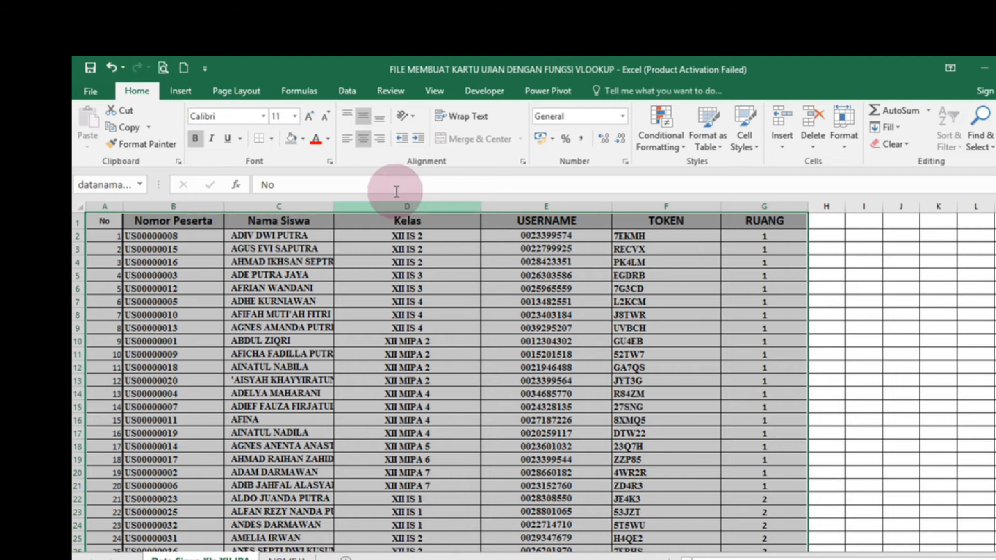
{"action": "left_click", "coordinate": [298, 237]}
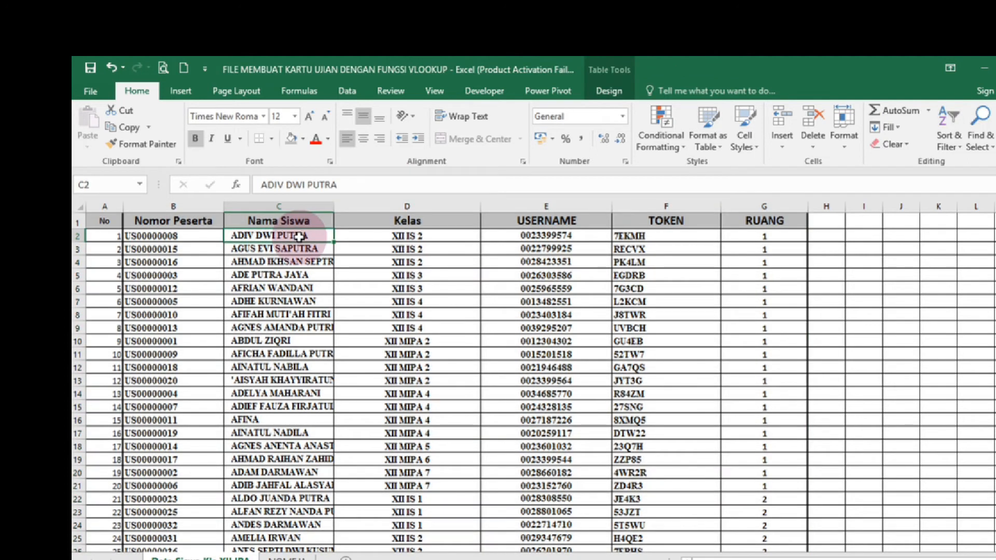
{"action": "left_click", "coordinate": [288, 557]}
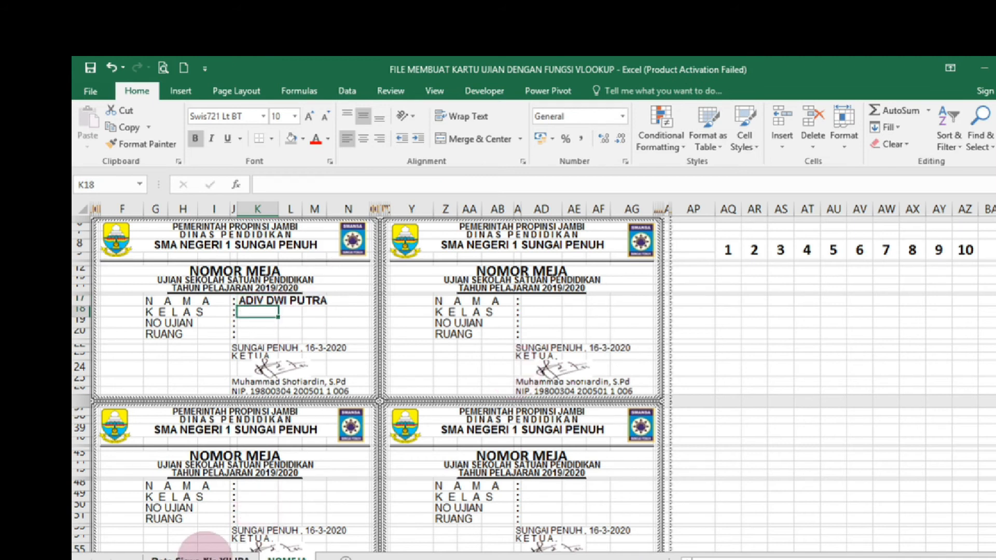
{"action": "left_click", "coordinate": [200, 558]}
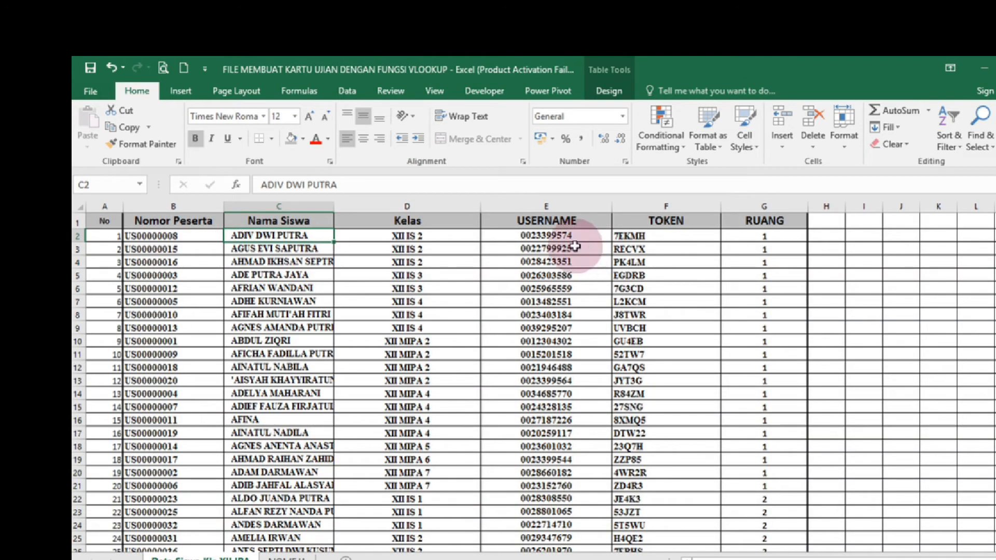
{"action": "left_click", "coordinate": [287, 558]}
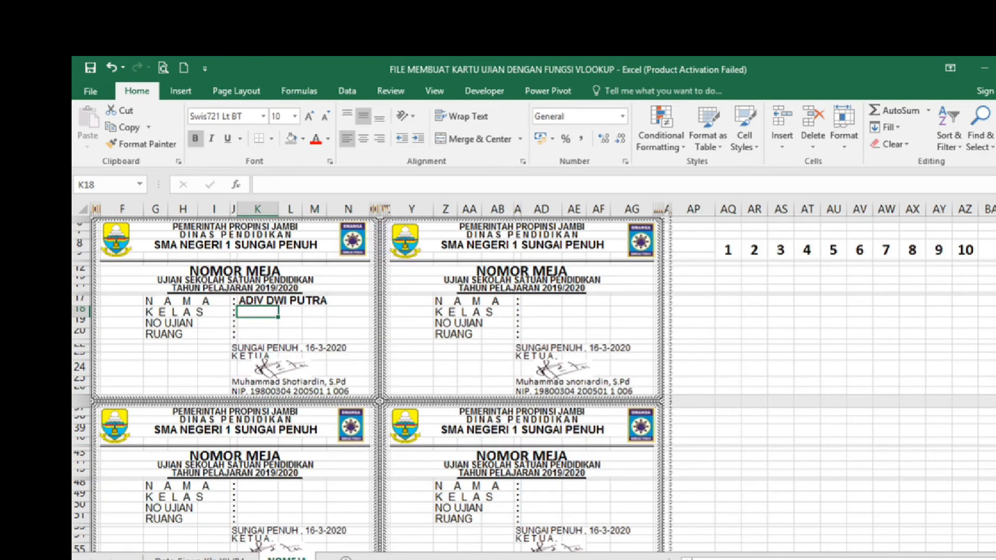
{"action": "left_click", "coordinate": [187, 556]}
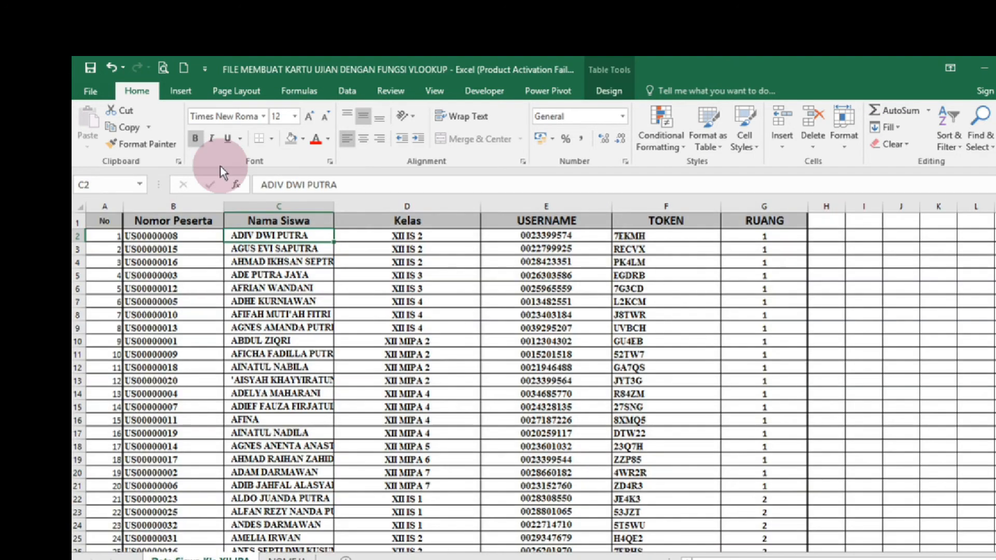
{"action": "left_click", "coordinate": [171, 239]}
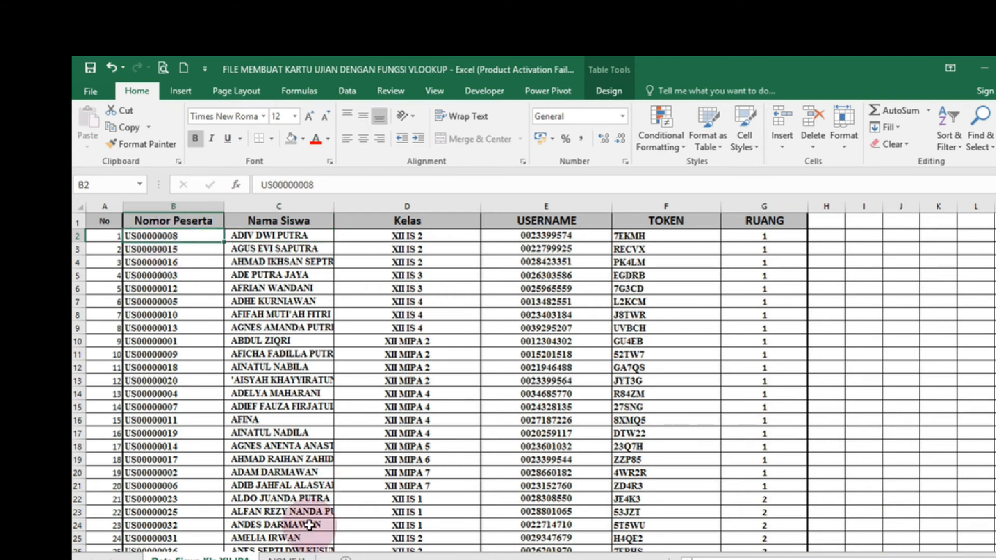
{"action": "left_click", "coordinate": [287, 557]}
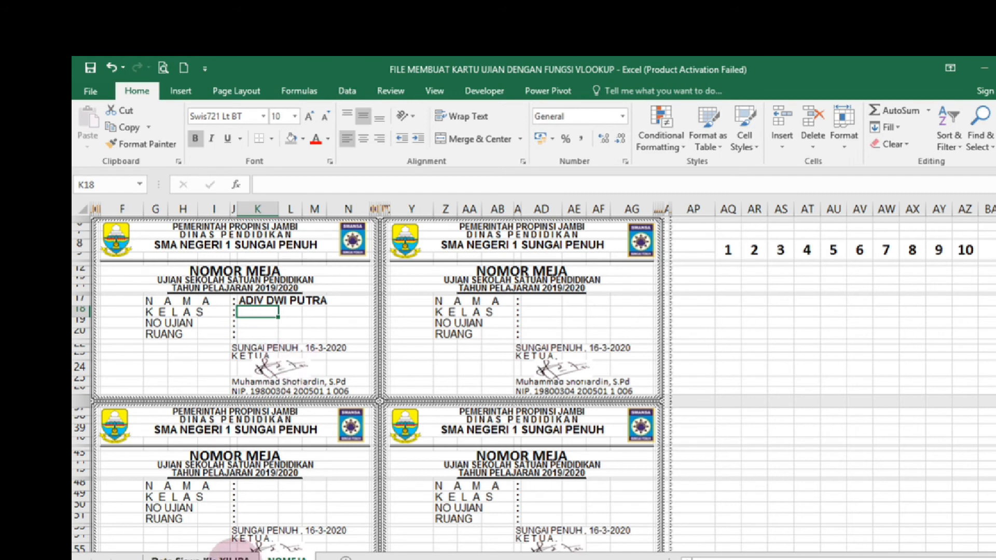
Check the position of the RUANG column on the Data Siswa Kls XII IPA sheet and return to cell K18 on NOMEJA
{"action": "left_click", "coordinate": [224, 557]}
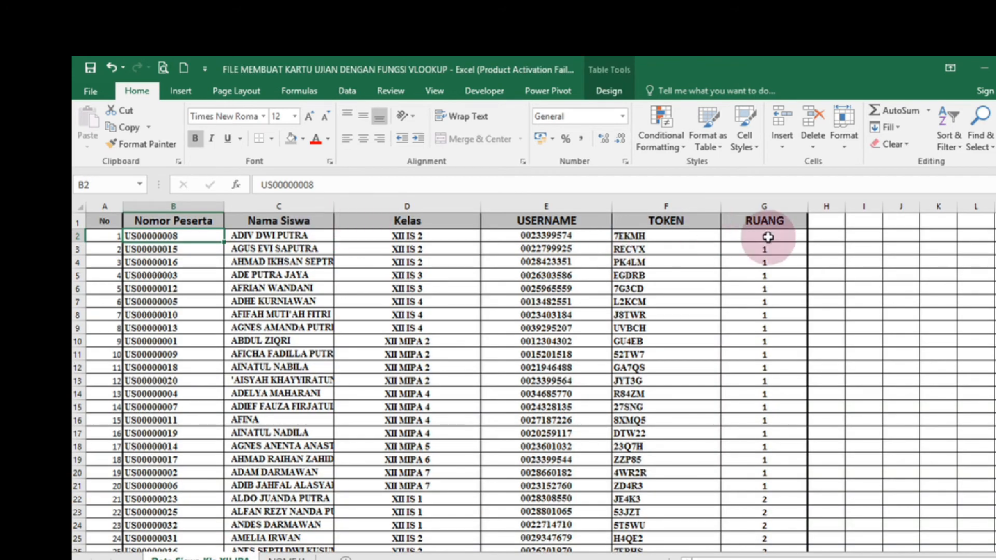
{"action": "left_click", "coordinate": [759, 222]}
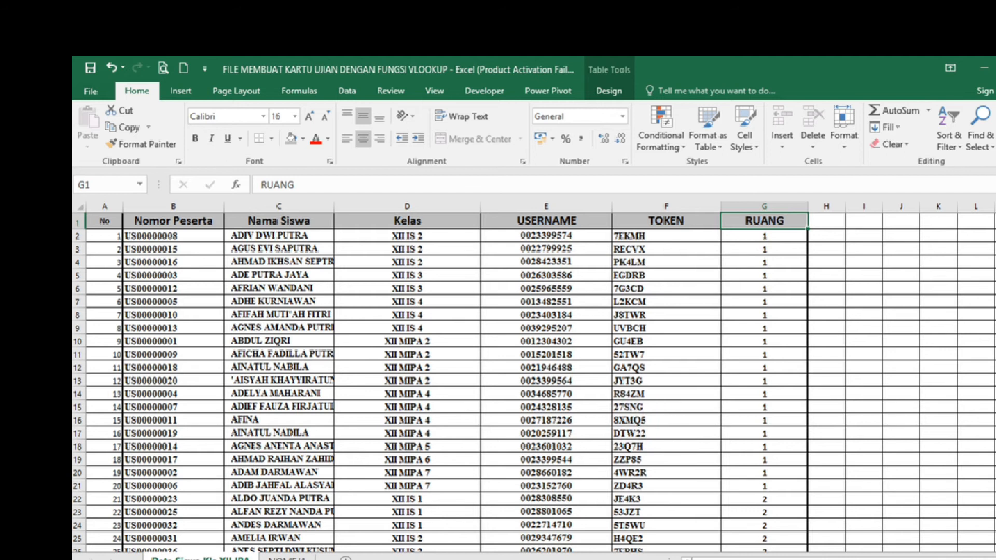
{"action": "left_click", "coordinate": [285, 556]}
{"action": "left_click", "coordinate": [256, 313]}
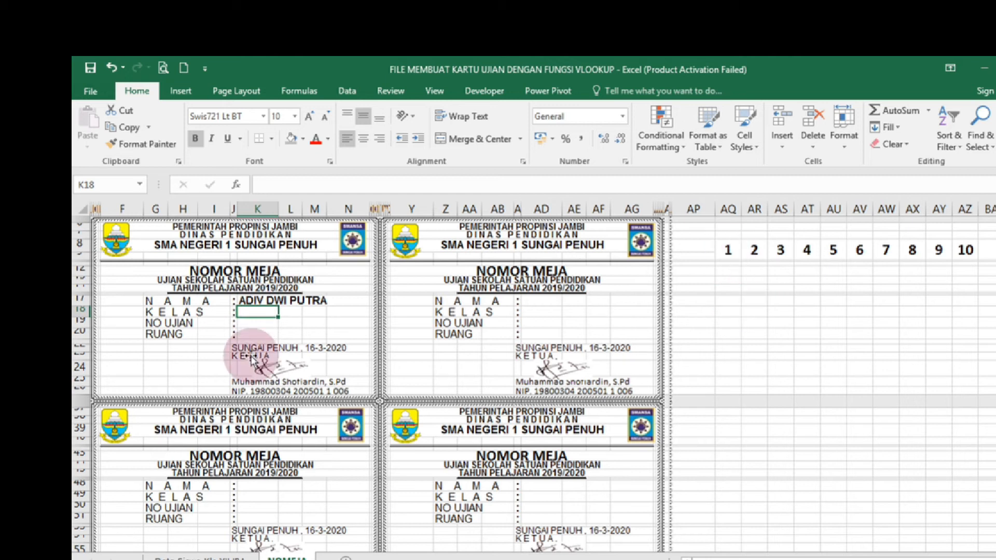
Make the lookup reference in the K17 VLOOKUP absolute as $AQ$8 and fill the formula down through K20
{"action": "left_click", "coordinate": [262, 302]}
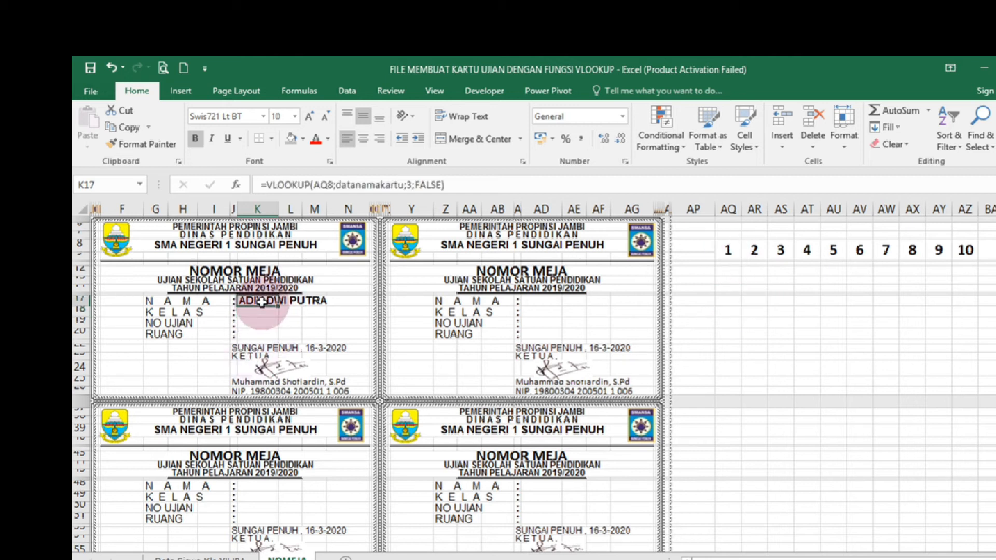
{"action": "left_click", "coordinate": [316, 185]}
{"action": "left_click", "coordinate": [316, 185]}
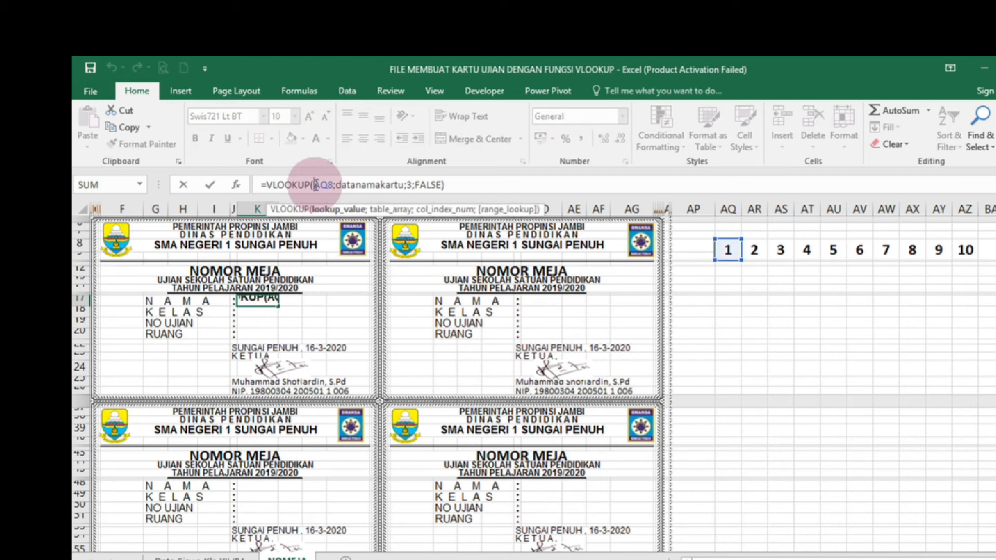
{"action": "type", "text": "$"}
{"action": "left_click", "coordinate": [332, 184]}
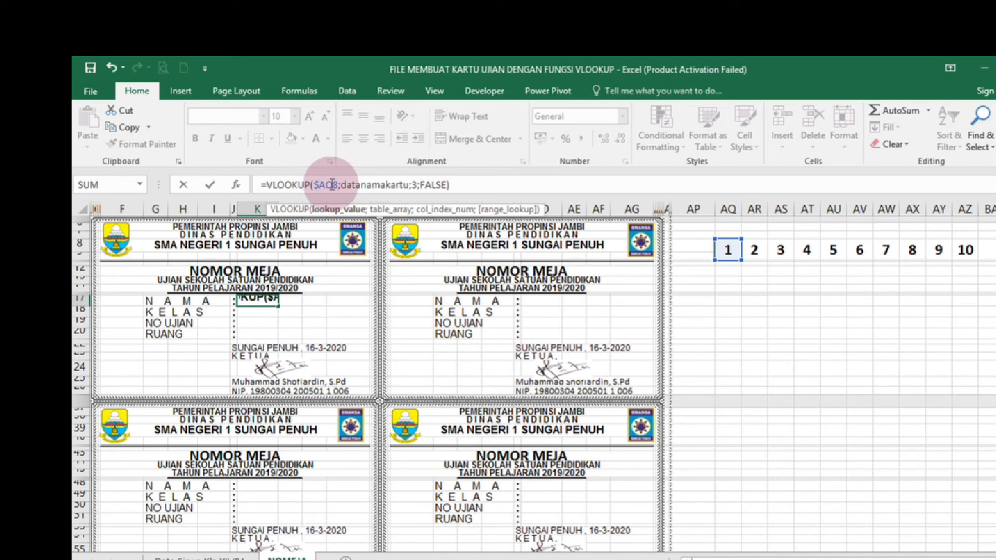
{"action": "type", "text": "$"}
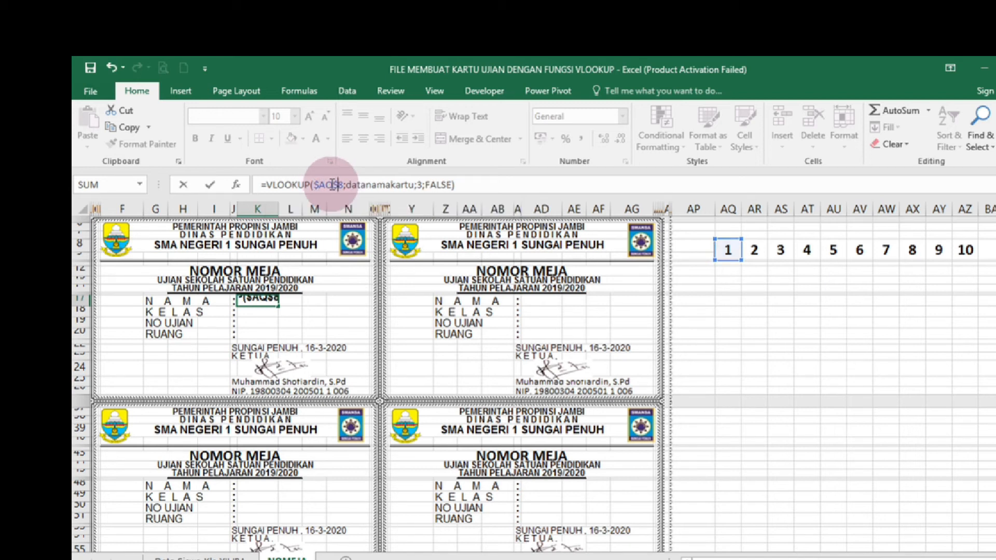
{"action": "key", "text": "Return"}
{"action": "left_click", "coordinate": [265, 298]}
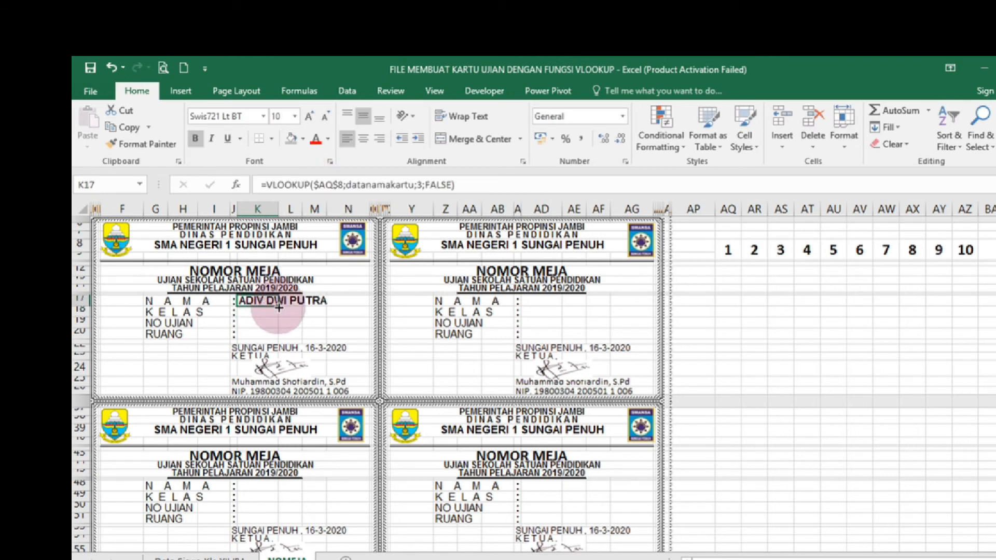
{"action": "left_click_drag", "start_coordinate": [280, 308], "coordinate": [279, 337]}
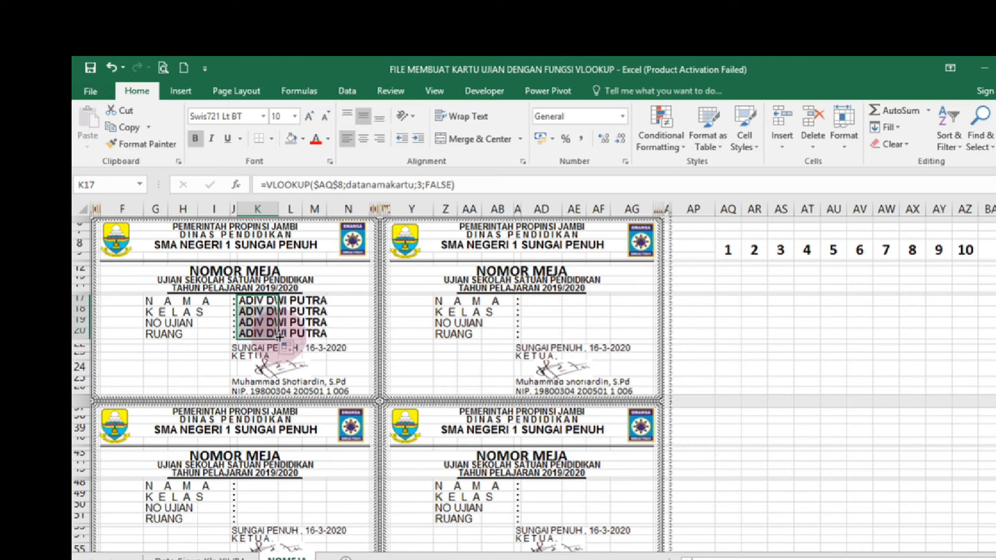
Change the column index in the K18 VLOOKUP to the Kelas column of the student data
{"action": "left_click", "coordinate": [270, 313]}
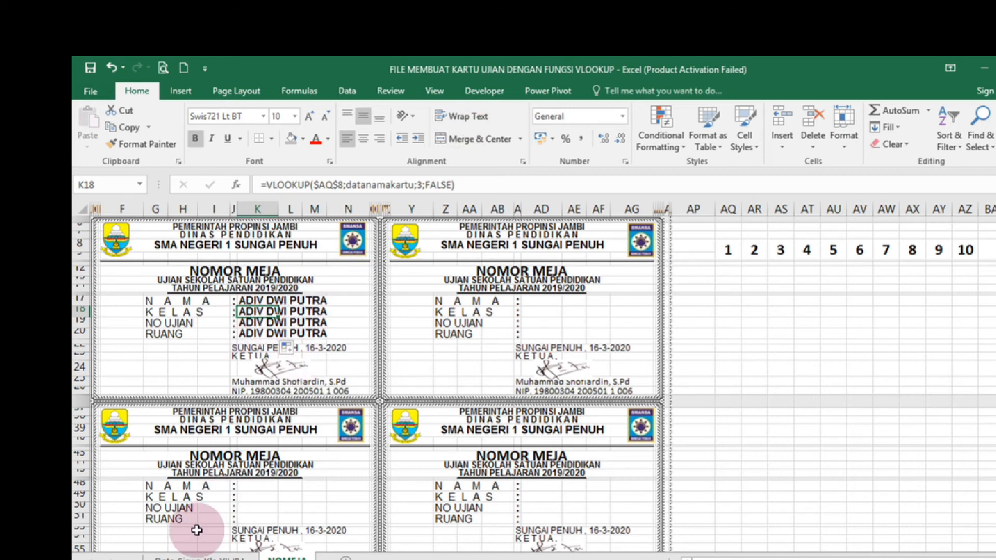
{"action": "left_click", "coordinate": [195, 555]}
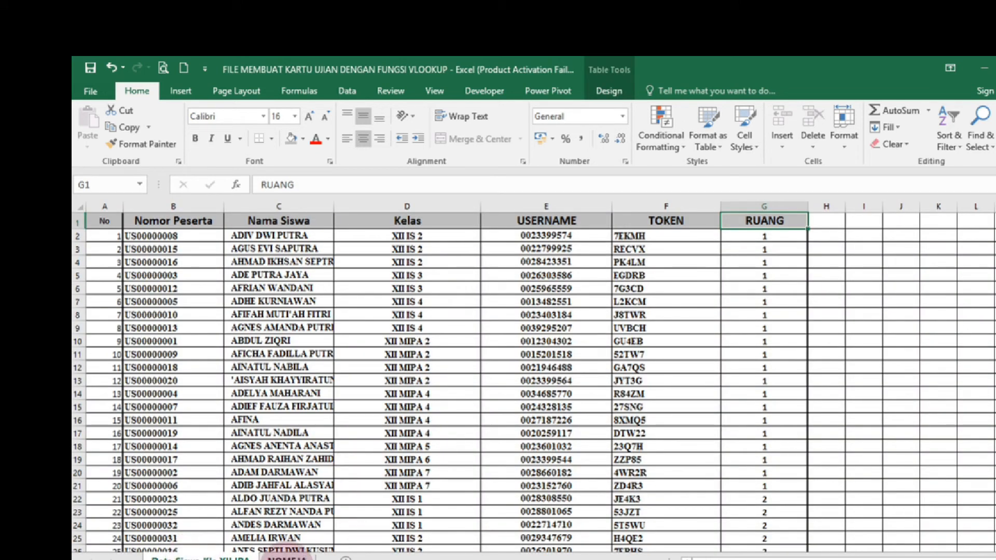
{"action": "left_click", "coordinate": [287, 558]}
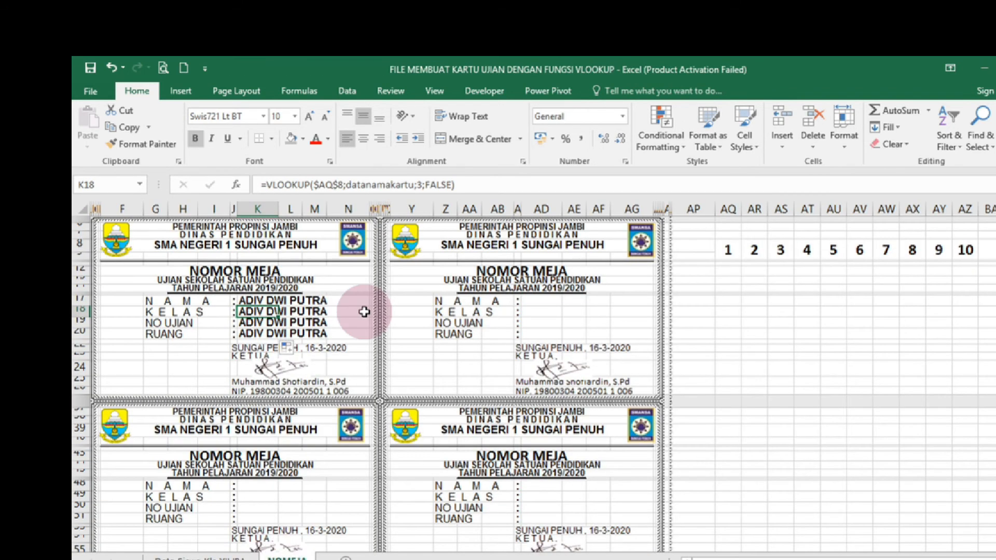
{"action": "left_click", "coordinate": [421, 186]}
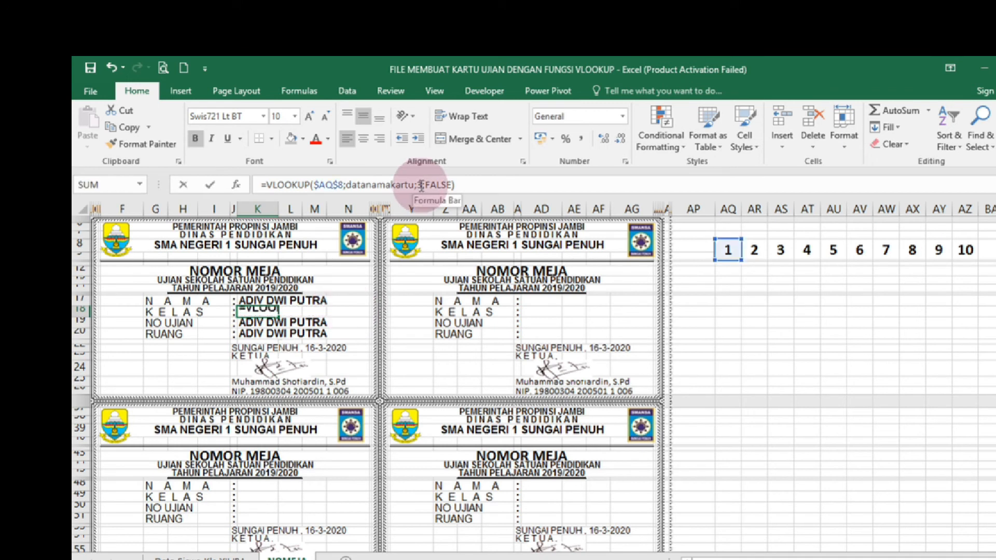
{"action": "double_click", "coordinate": [419, 186]}
{"action": "key", "text": "Return"}
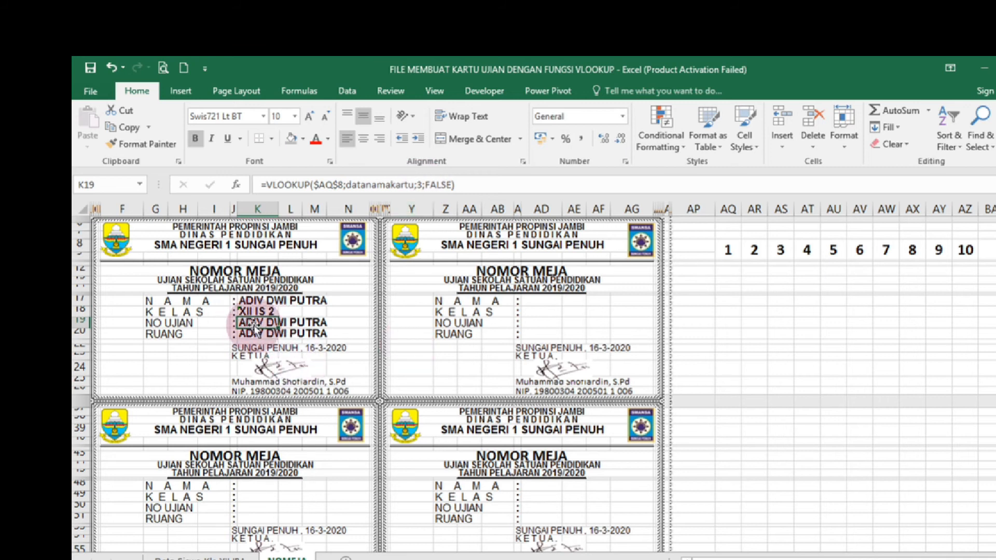
Set the column index in the K19 VLOOKUP to 2 for the exam participant number
{"action": "left_click", "coordinate": [423, 185]}
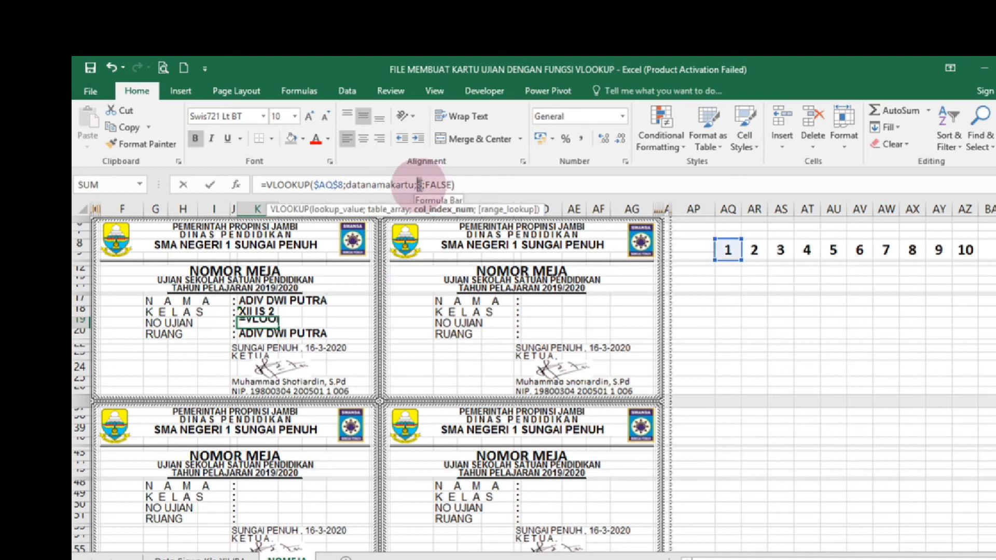
{"action": "key", "text": "BackSpace"}
{"action": "type", "text": "2"}
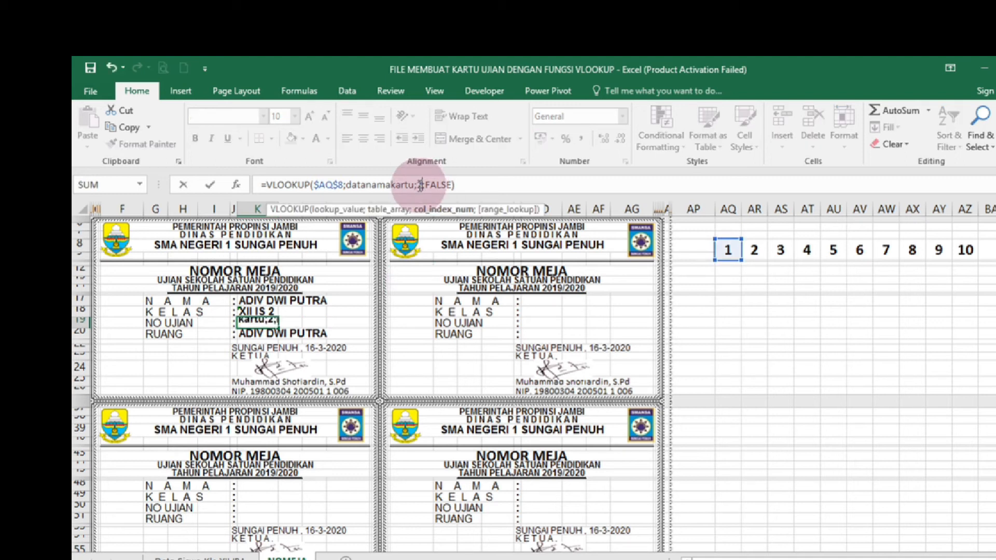
{"action": "key", "text": "Return"}
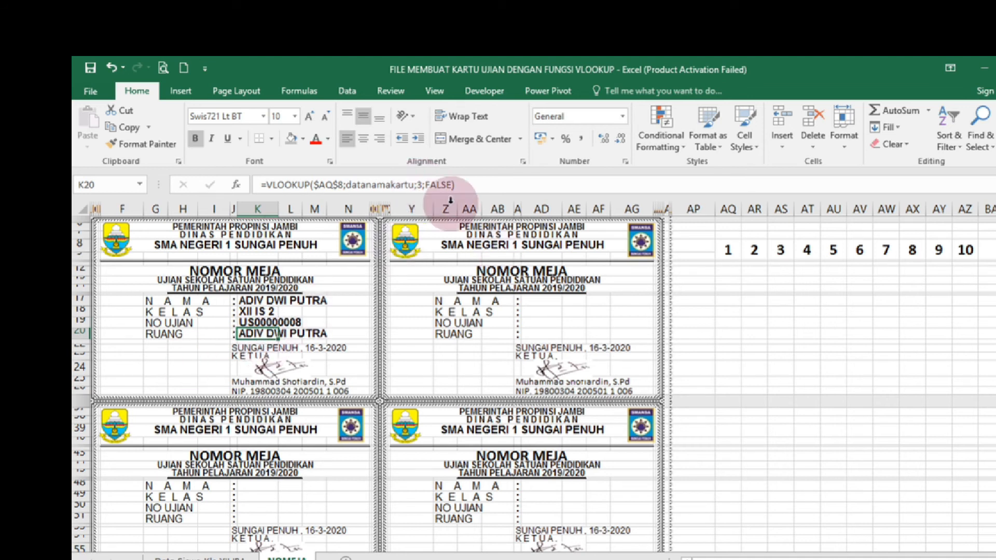
Change the column index in the K20 VLOOKUP to the RUANG column and select the first card's data cells K17:K20
{"action": "left_click", "coordinate": [419, 185]}
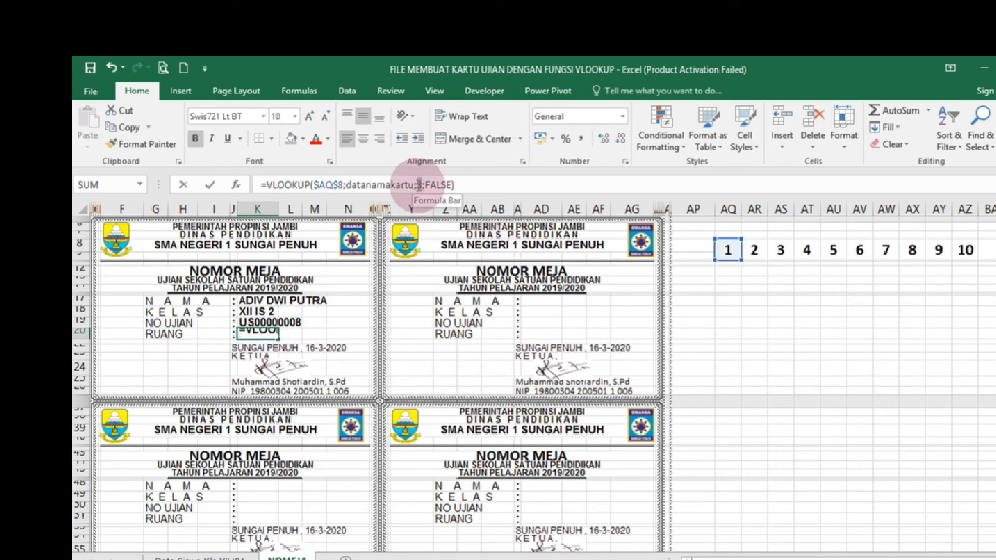
{"action": "type", "text": "5"}
{"action": "key", "text": "Return"}
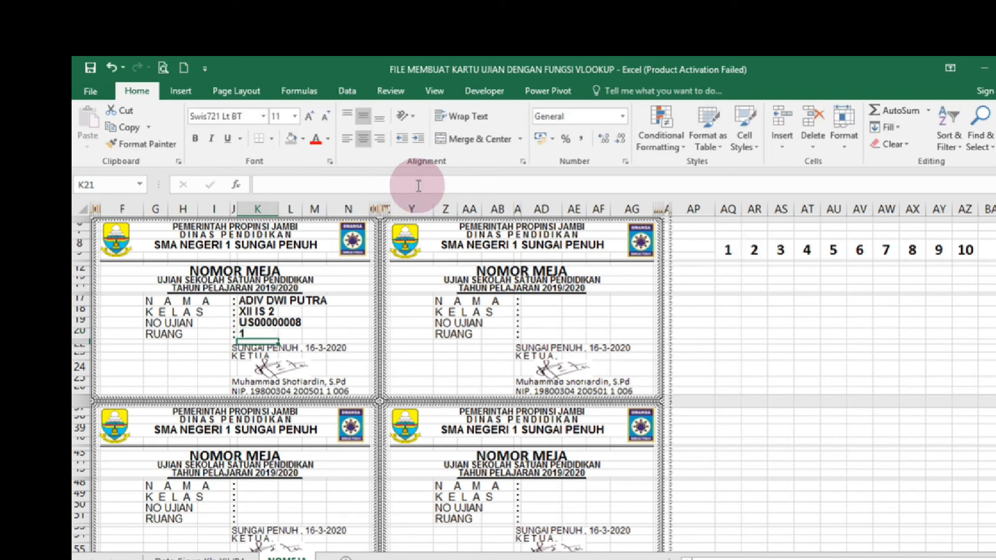
{"action": "left_click", "coordinate": [258, 300]}
{"action": "left_click_drag", "start_coordinate": [258, 300], "coordinate": [259, 332]}
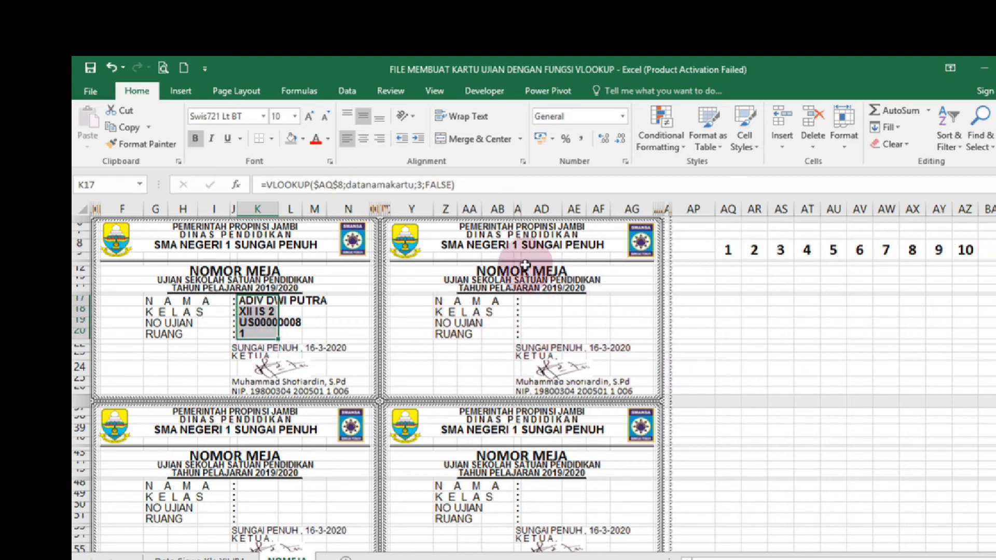
Begin a VLOOKUP formula in name cell AD17 of the second card with AR8 as the lookup value
{"action": "left_click", "coordinate": [540, 301]}
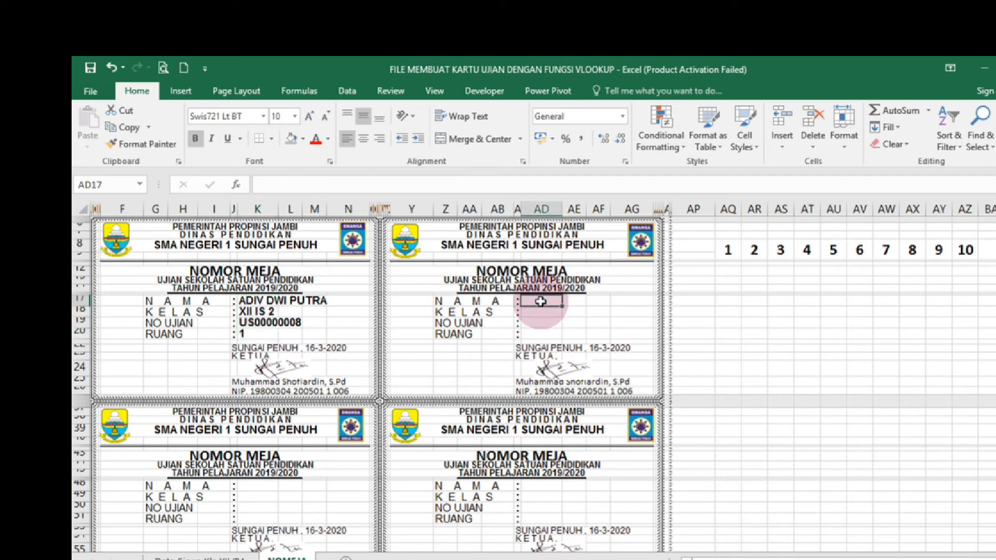
{"action": "type", "text": "=vl"}
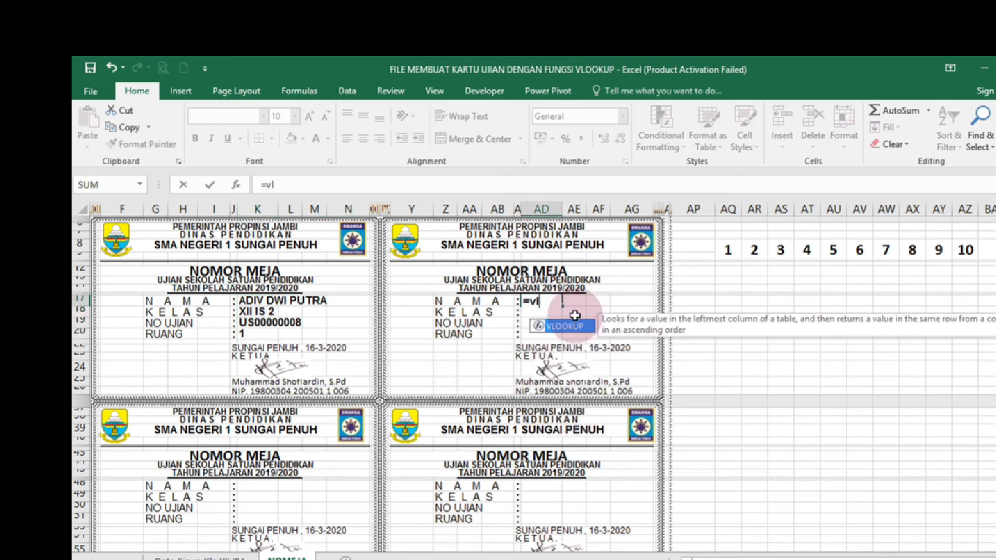
{"action": "double_click", "coordinate": [578, 330]}
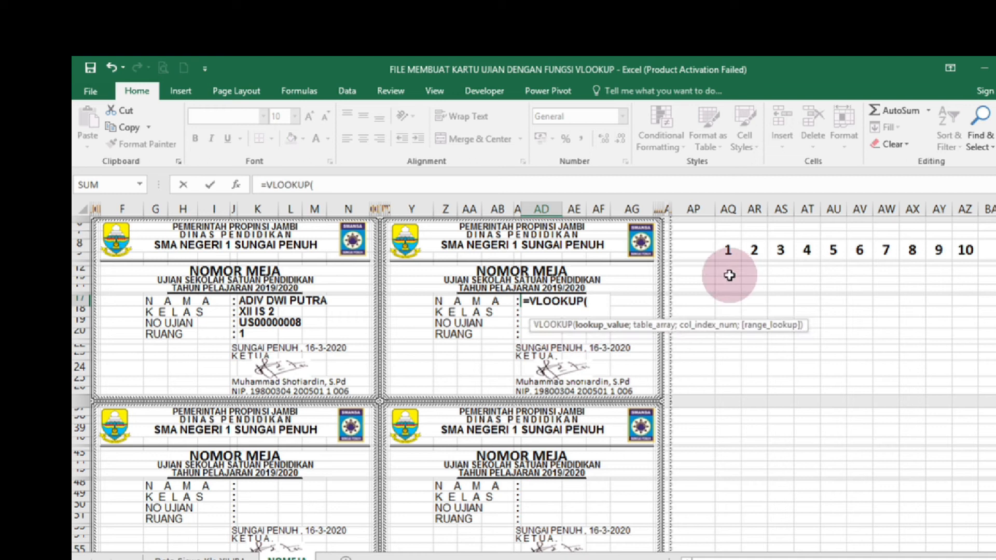
{"action": "left_click", "coordinate": [753, 254]}
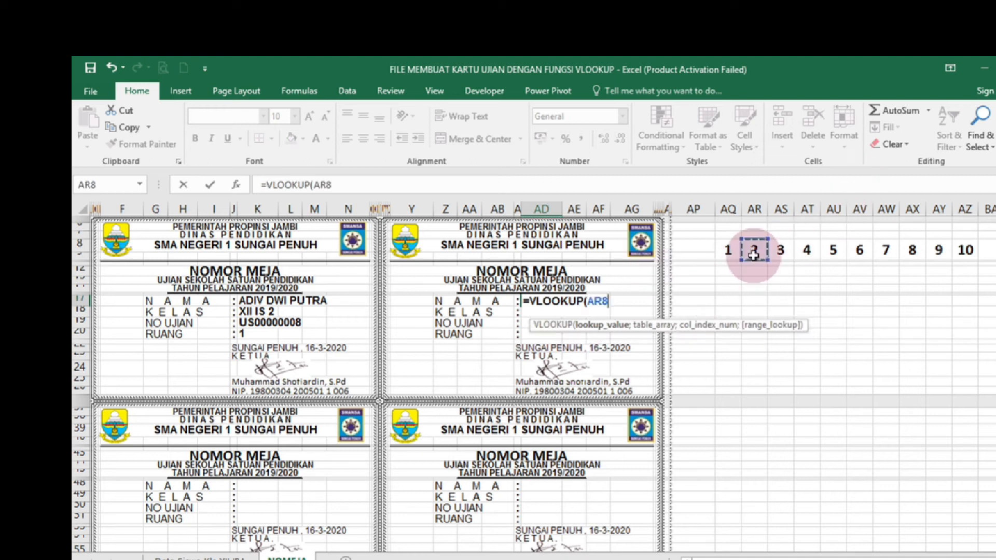
{"action": "type", "text": ";"}
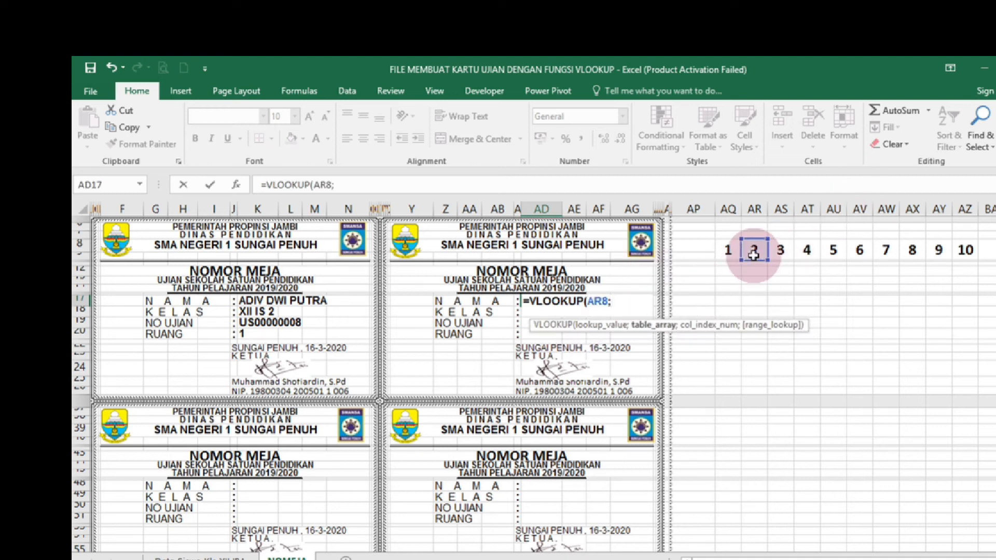
Add the table datanamakartu, column index 3 and FALSE for an exact match to the AD17 VLOOKUP
{"action": "type", "text": "da"}
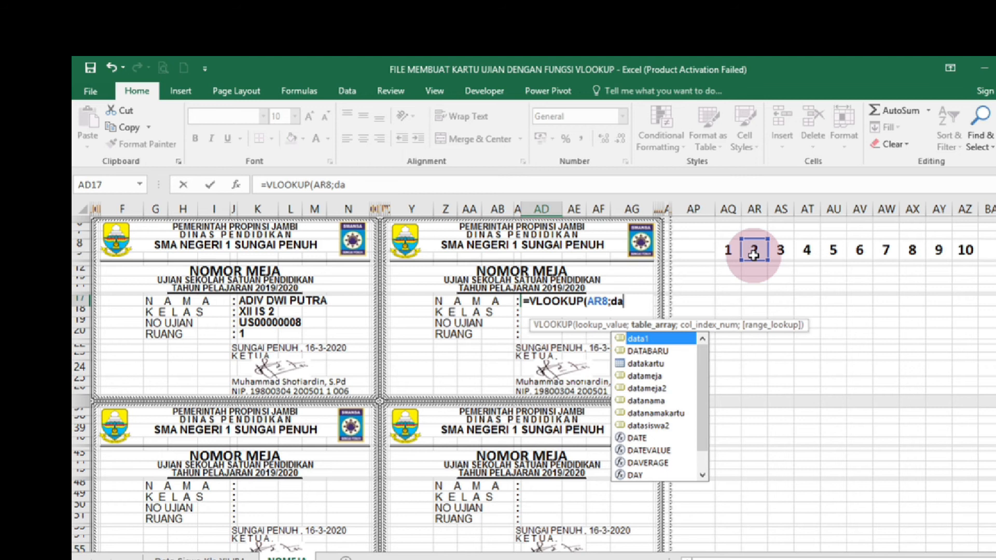
{"action": "left_click", "coordinate": [673, 415]}
{"action": "double_click", "coordinate": [673, 416]}
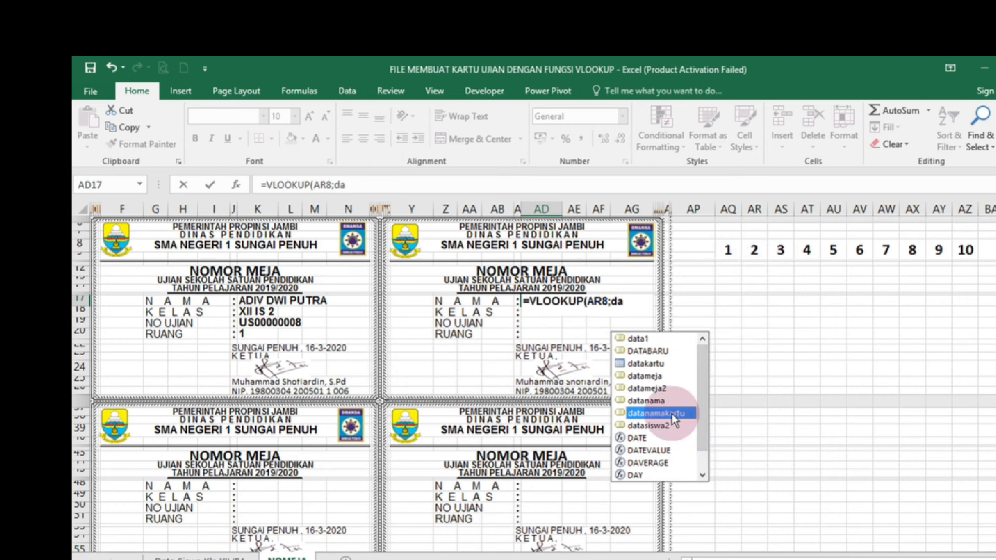
{"action": "double_click", "coordinate": [674, 415]}
{"action": "type", "text": ";"}
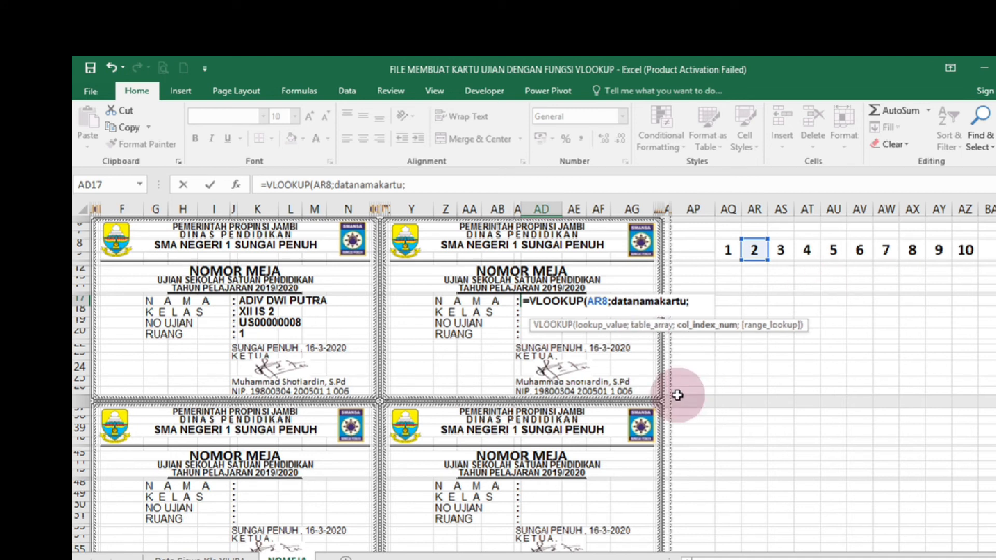
{"action": "type", "text": "3;"}
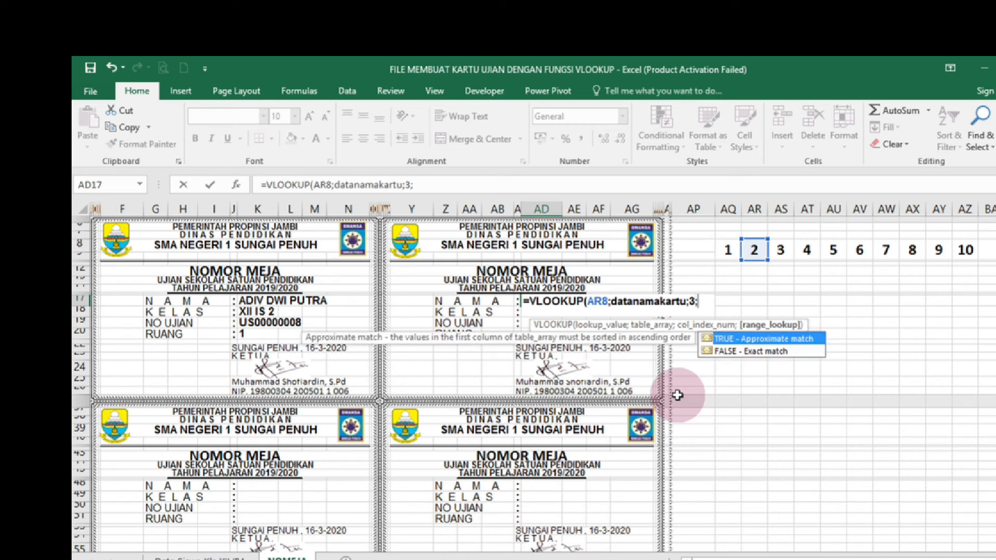
{"action": "double_click", "coordinate": [730, 350]}
{"action": "type", "text": ")"}
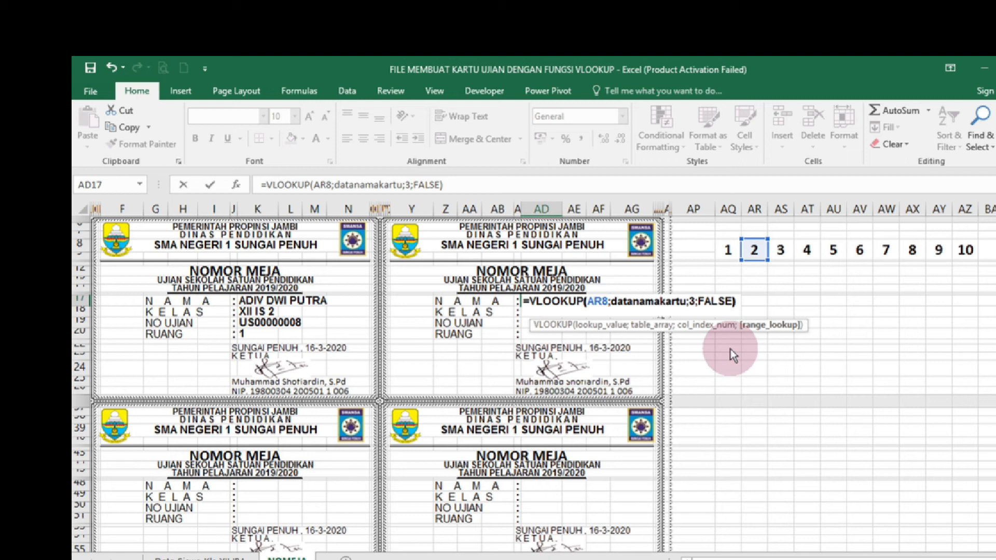
Make the lookup reference in AD17 absolute as $AR$8 and fill the formula down through AD20
{"action": "left_click", "coordinate": [588, 311]}
{"action": "left_click", "coordinate": [589, 307]}
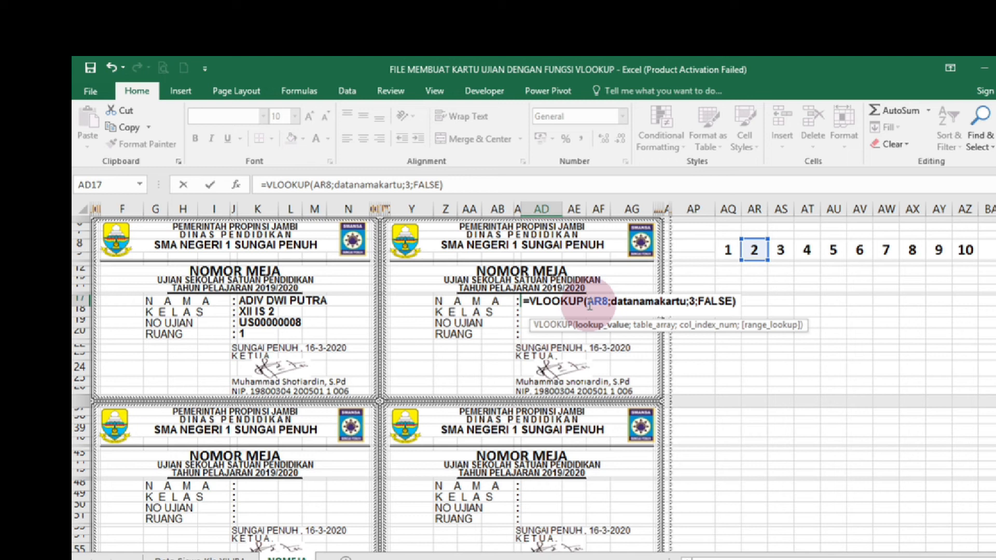
{"action": "type", "text": "$AR$"}
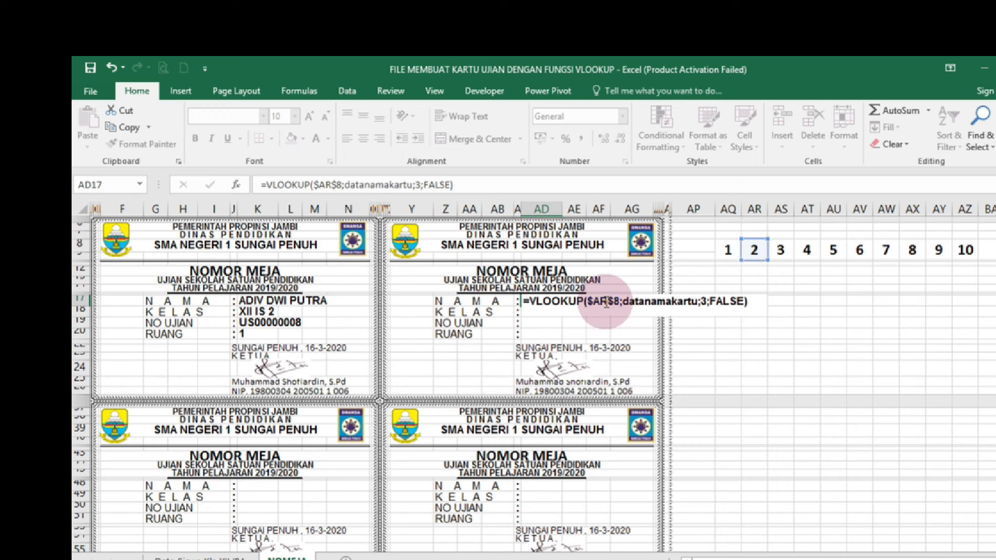
{"action": "key", "text": "Return"}
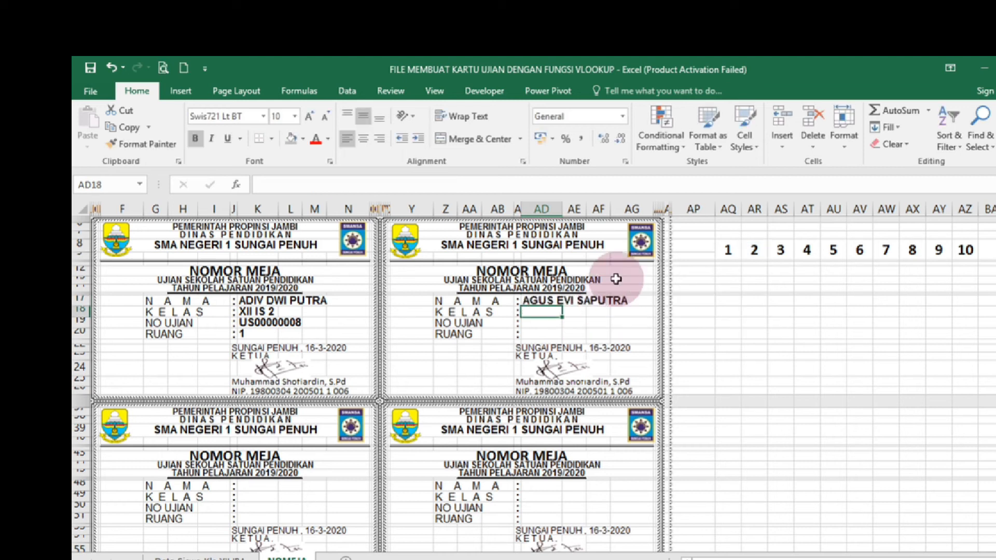
{"action": "left_click", "coordinate": [548, 301]}
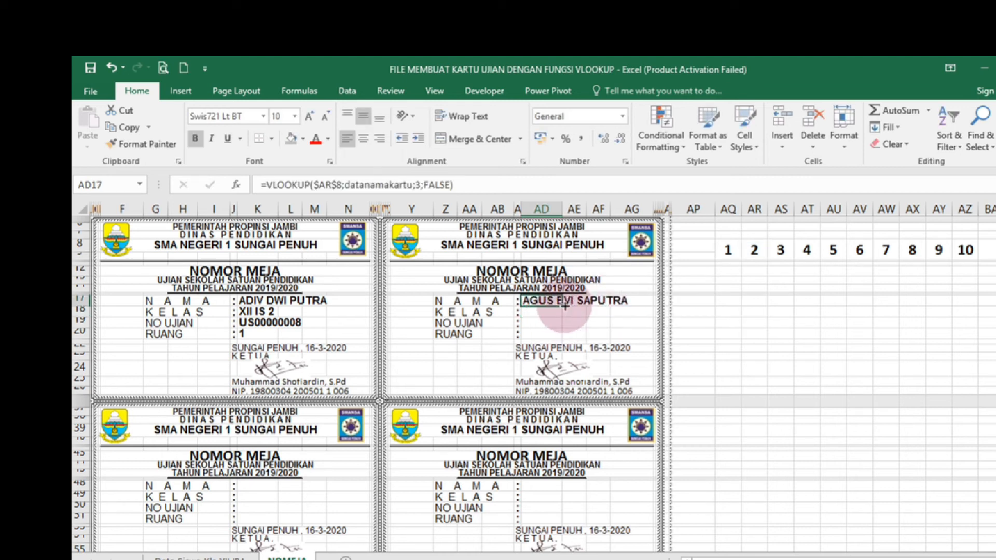
{"action": "left_click_drag", "start_coordinate": [563, 306], "coordinate": [563, 338]}
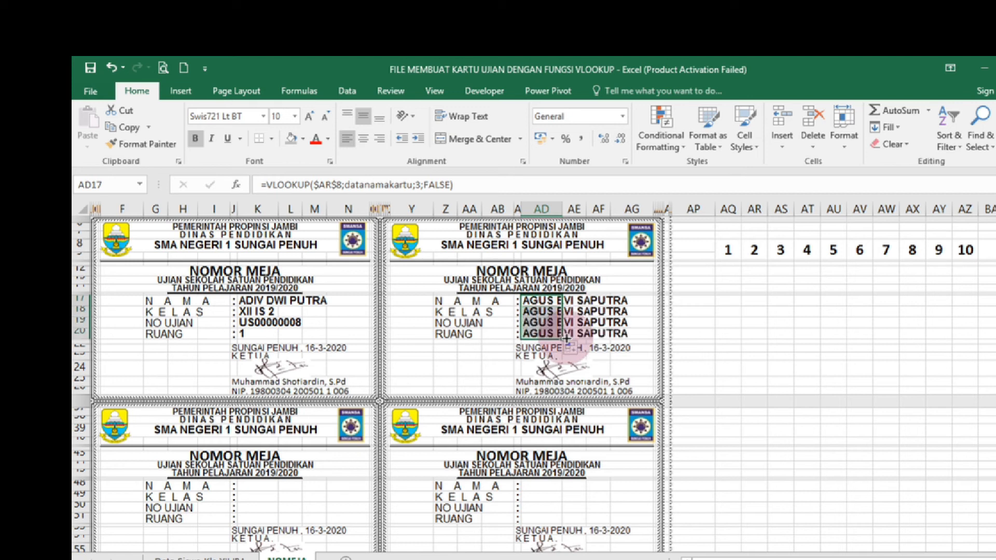
Change the column index in the second card's AD18 VLOOKUP to the class (KELAS) column
{"action": "left_click", "coordinate": [548, 312]}
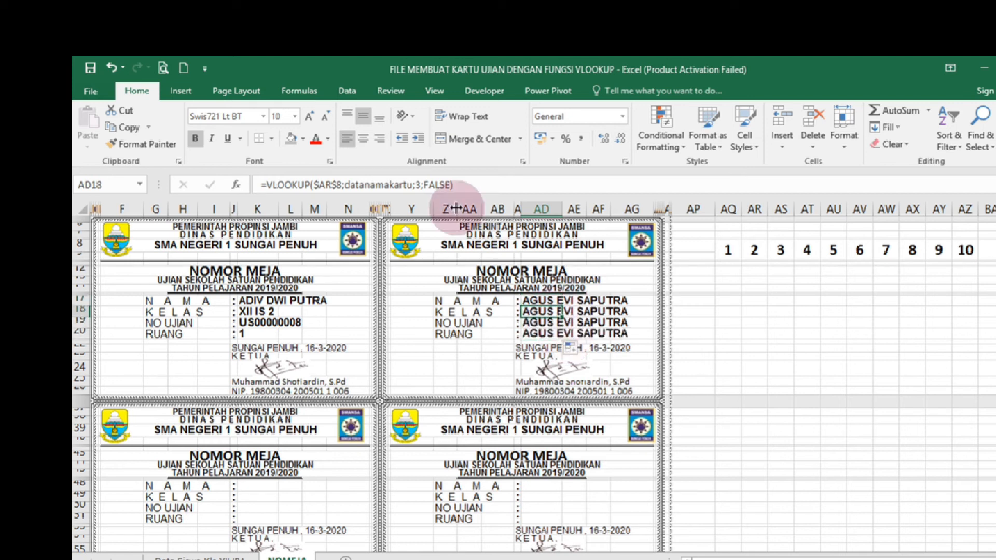
{"action": "left_click", "coordinate": [419, 185]}
{"action": "double_click", "coordinate": [419, 185]}
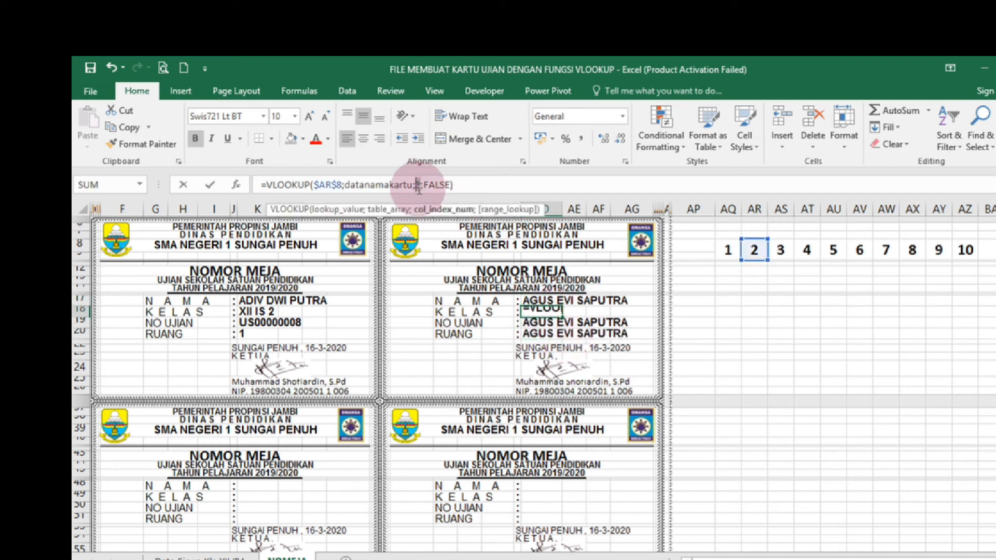
{"action": "type", "text": "3"}
{"action": "key", "text": "Return"}
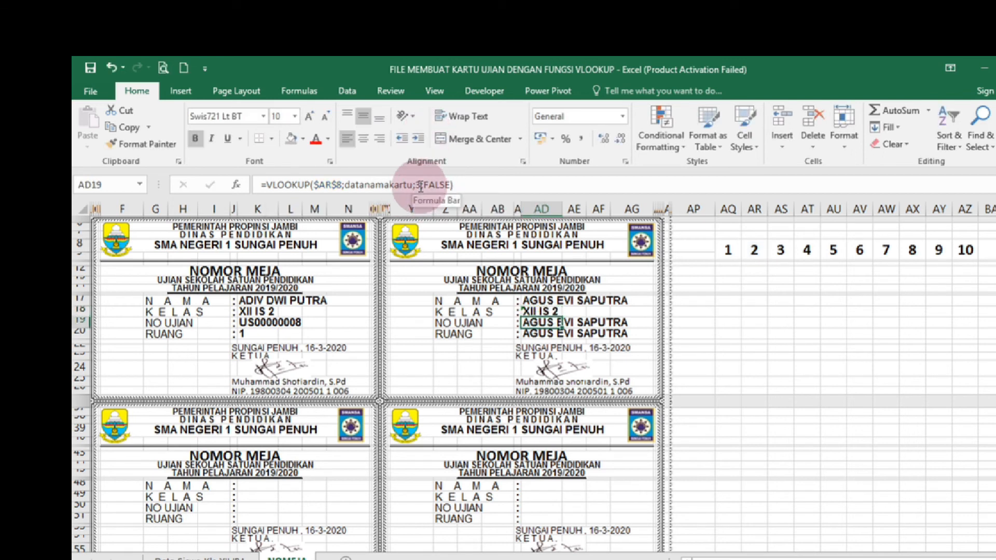
Set the VLOOKUP column index to 2 in exam-number cell AD19 and to 7 in room cell AD20
{"action": "left_click", "coordinate": [418, 185]}
{"action": "double_click", "coordinate": [418, 185]}
{"action": "type", "text": "2"}
{"action": "key", "text": "Return"}
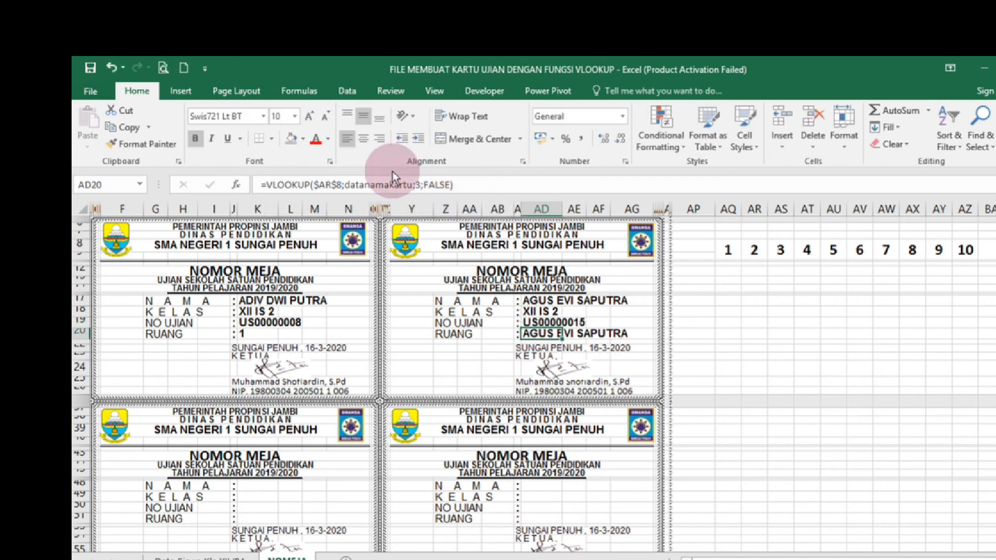
{"action": "double_click", "coordinate": [420, 185]}
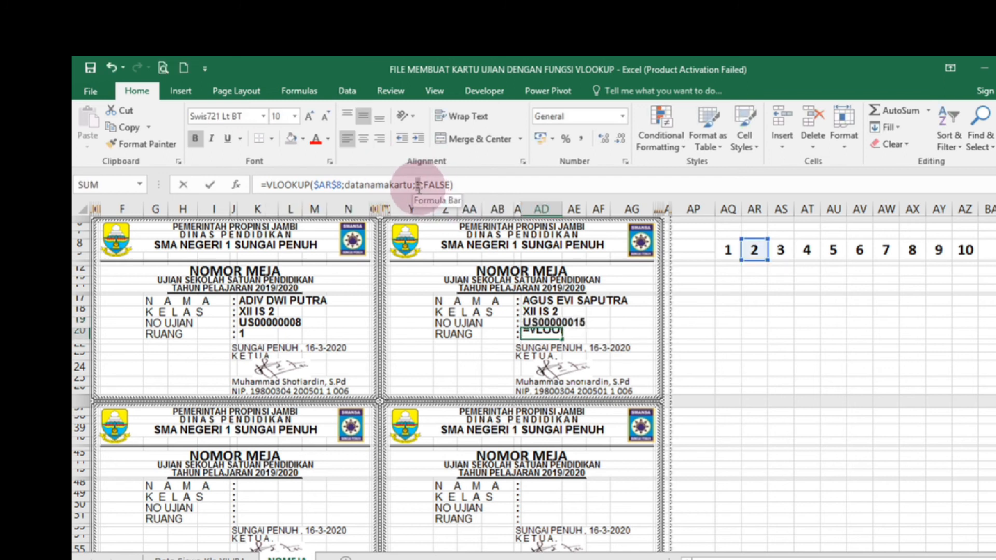
{"action": "type", "text": "7"}
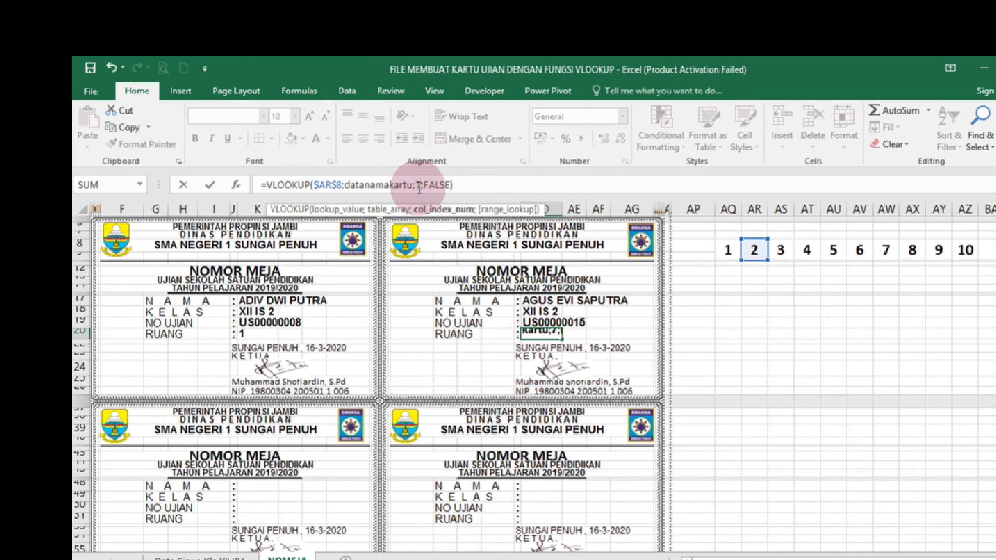
{"action": "key", "text": "Return"}
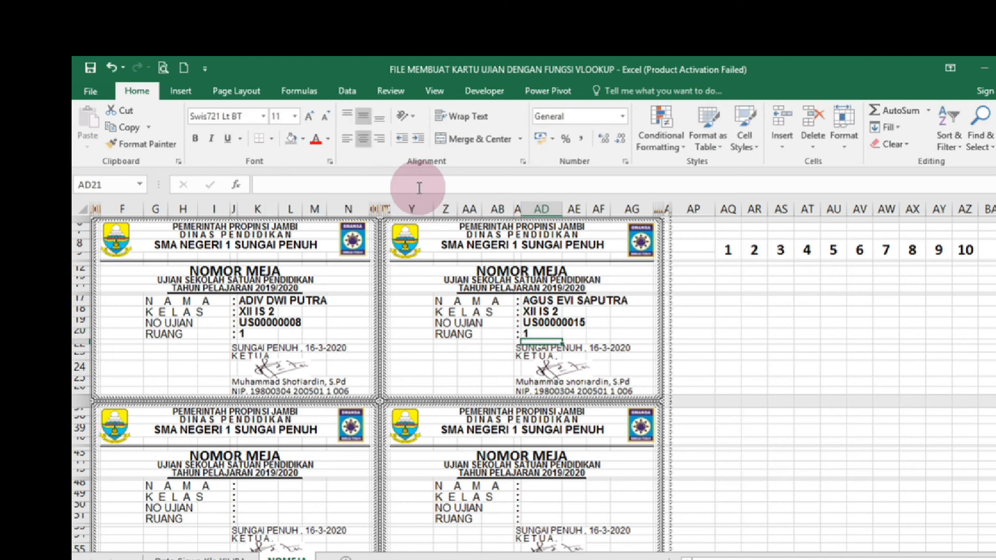
Begin a VLOOKUP formula in the third card's name cell K48 with AS8 as the lookup value, starting its absolute reference
{"action": "left_click", "coordinate": [256, 486]}
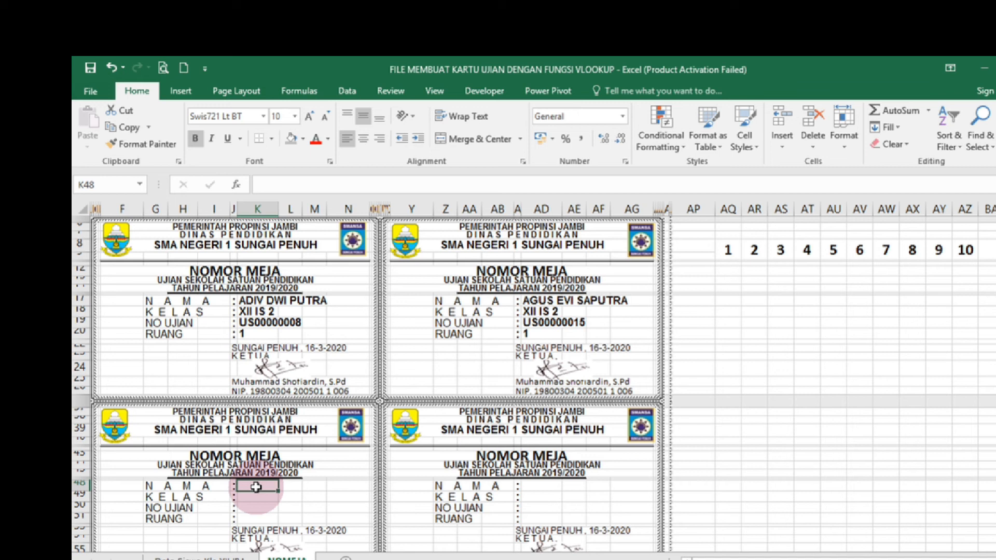
{"action": "type", "text": "="}
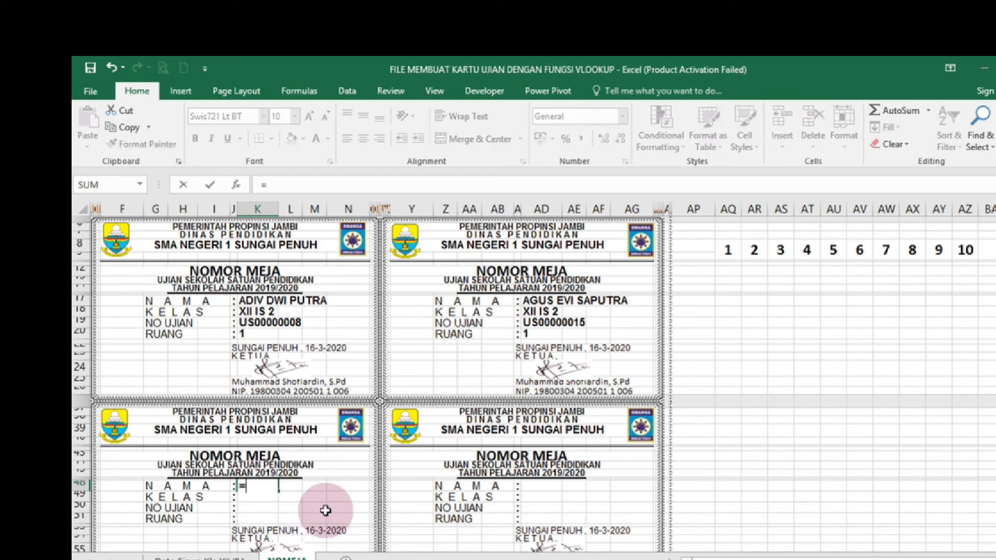
{"action": "type", "text": "vlook"}
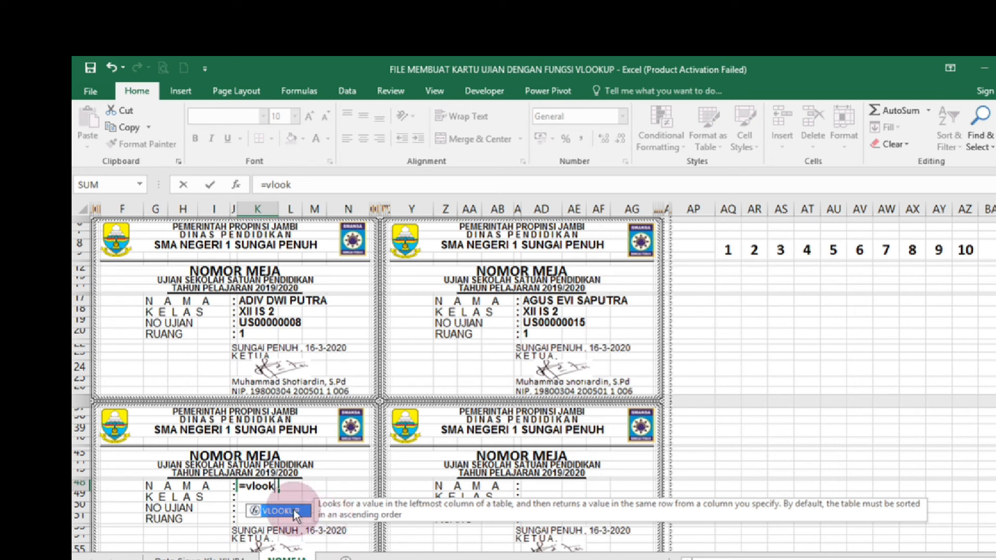
{"action": "double_click", "coordinate": [270, 511]}
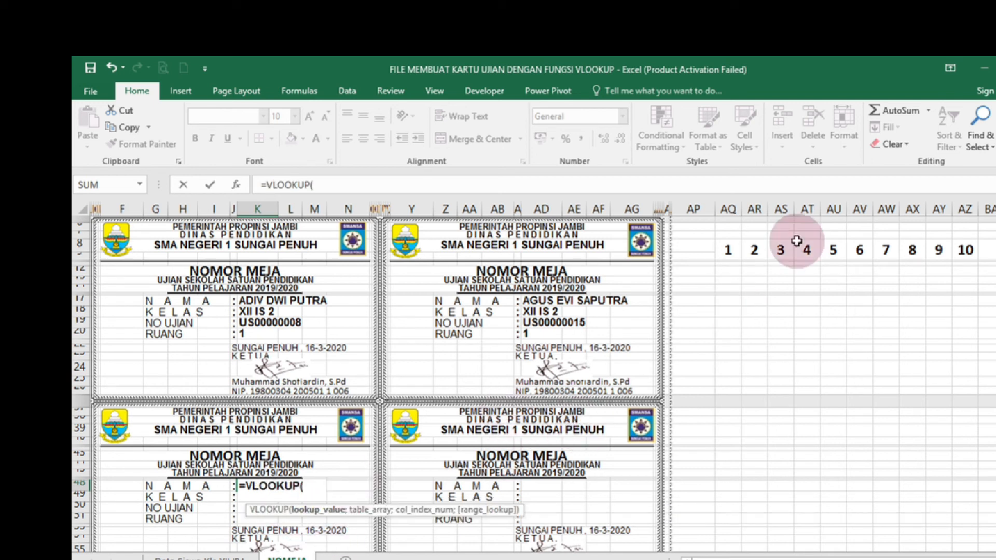
{"action": "left_click", "coordinate": [783, 250]}
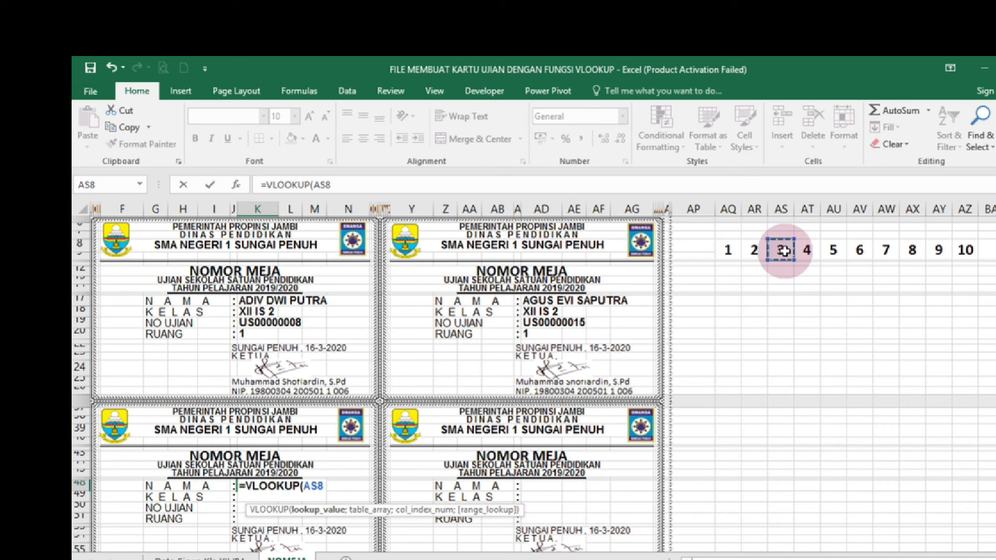
{"action": "left_click", "coordinate": [304, 486]}
{"action": "type", "text": "$"}
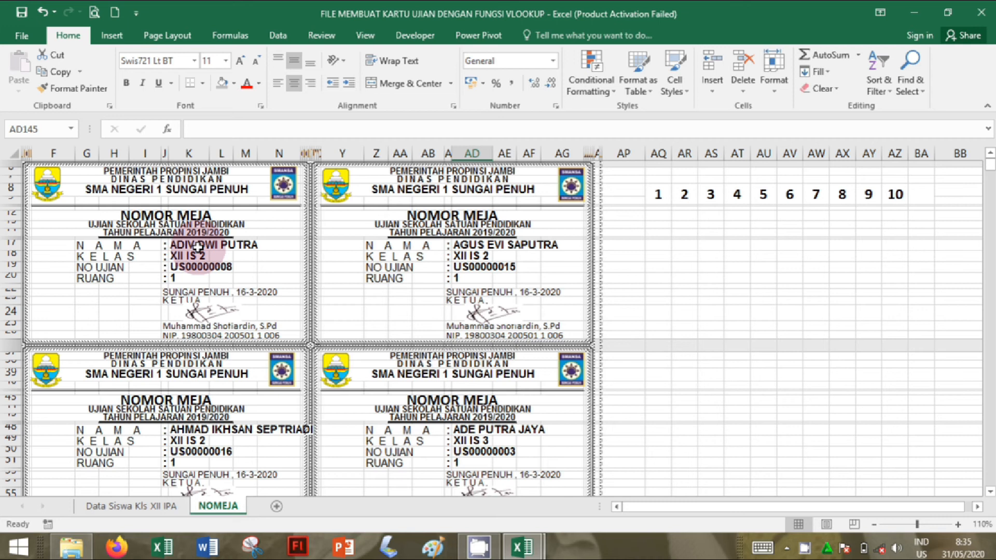
Review the K17 formula and the filled cards, and check the sheet in print preview
{"action": "left_click", "coordinate": [199, 248]}
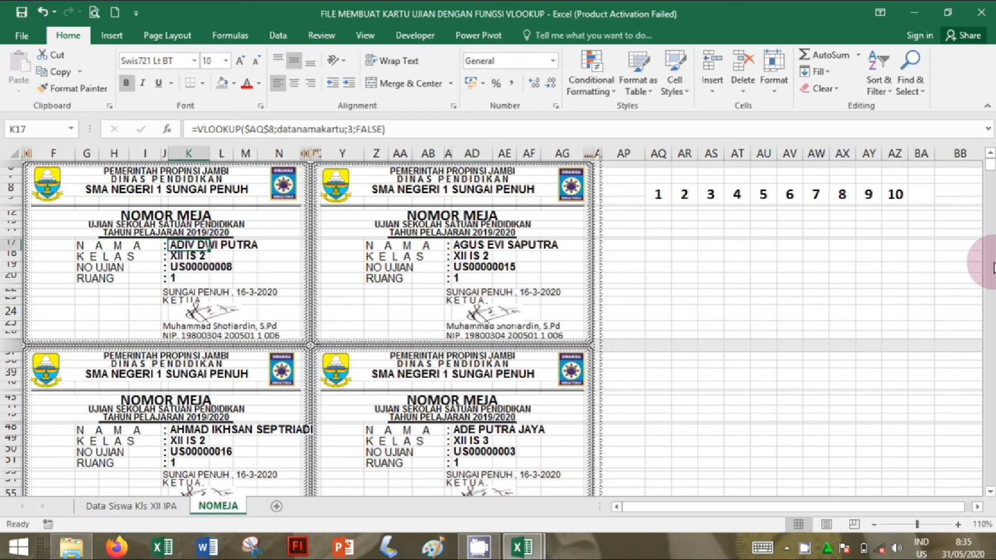
{"action": "left_click_drag", "start_coordinate": [991, 166], "coordinate": [976, 143]}
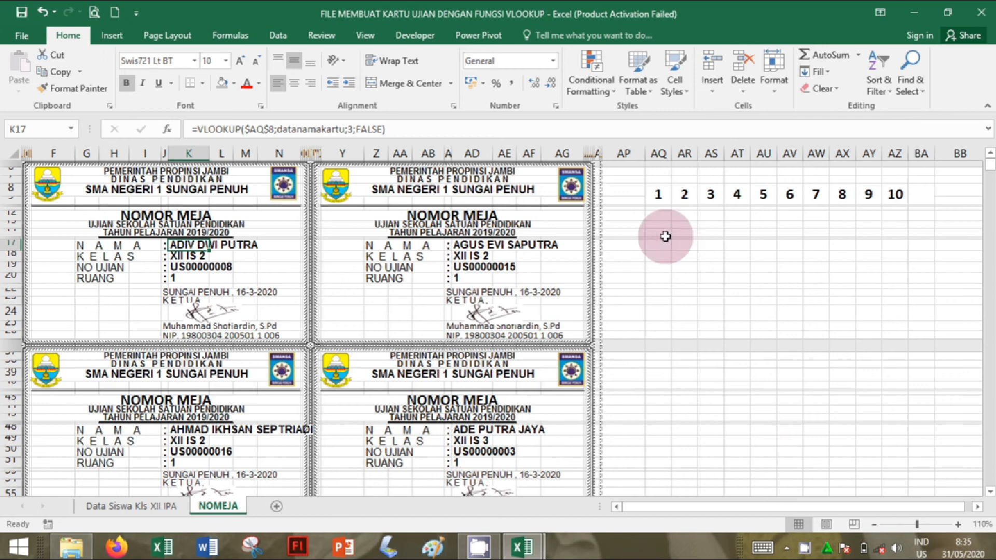
{"action": "left_click", "coordinate": [95, 14]}
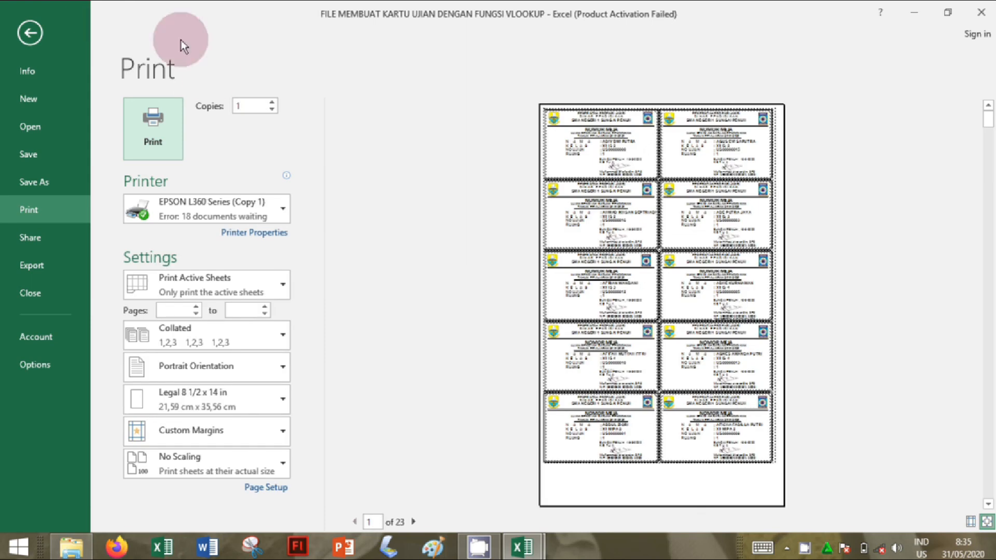
{"action": "left_click", "coordinate": [20, 32]}
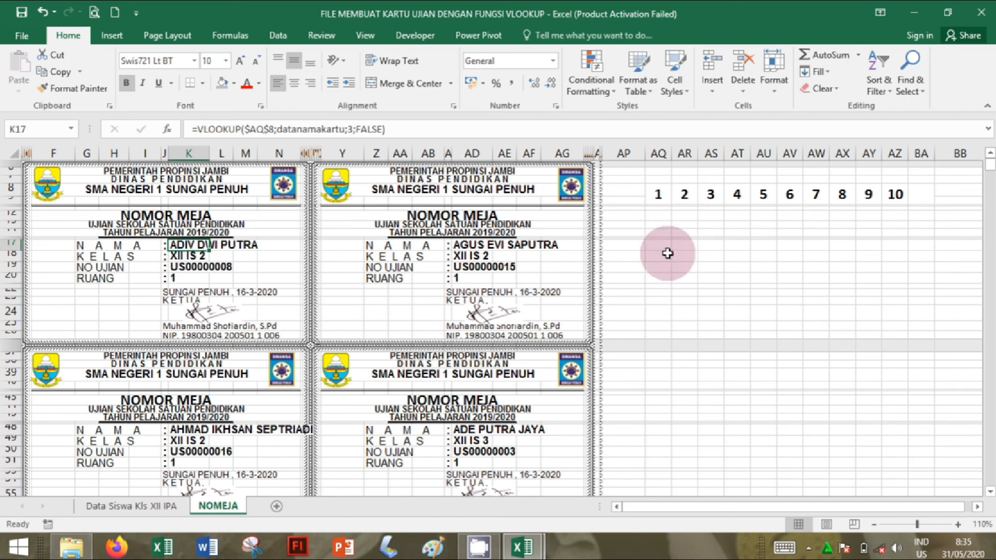
Set the starting number in AQ8 to 11 to load the next ten students' cards
{"action": "left_click", "coordinate": [656, 194]}
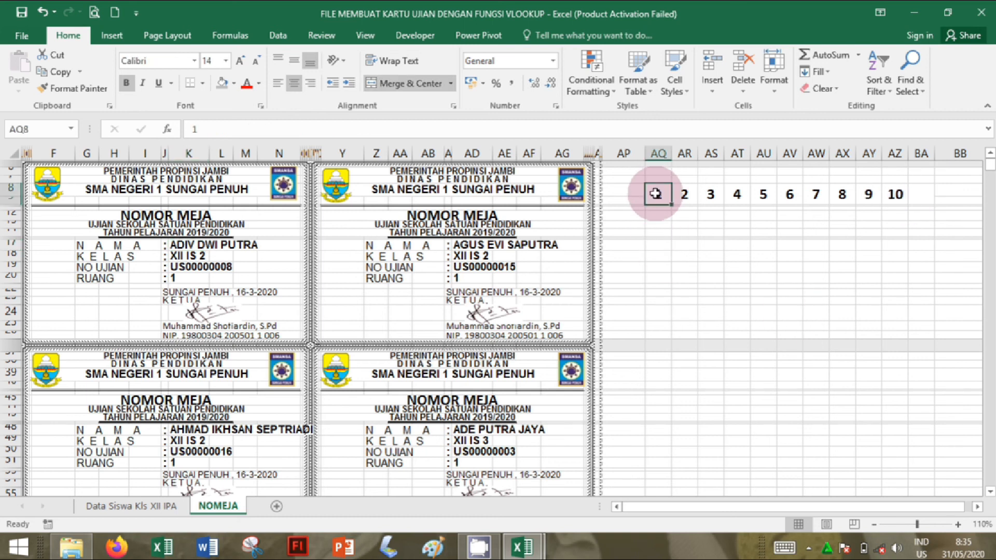
{"action": "type", "text": "11"}
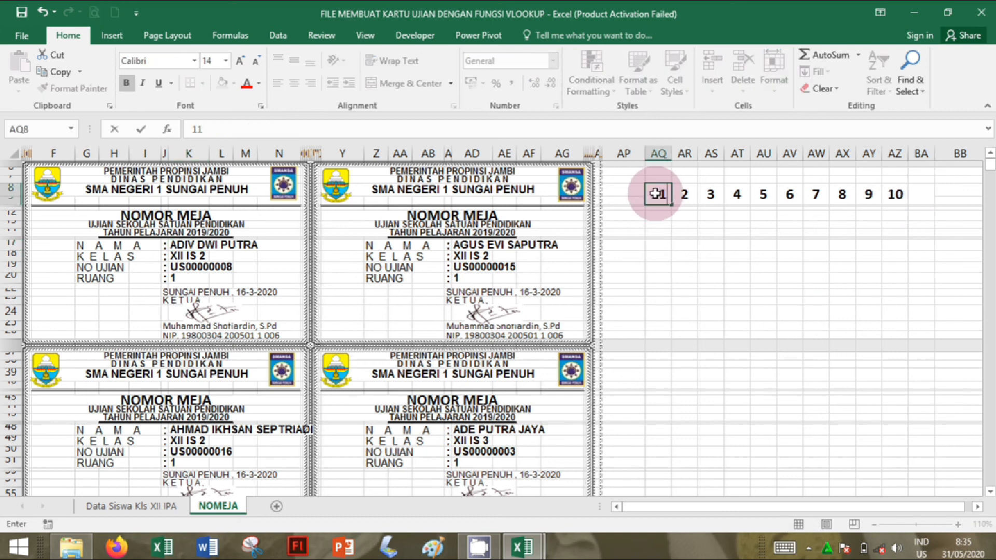
{"action": "key", "text": "Return"}
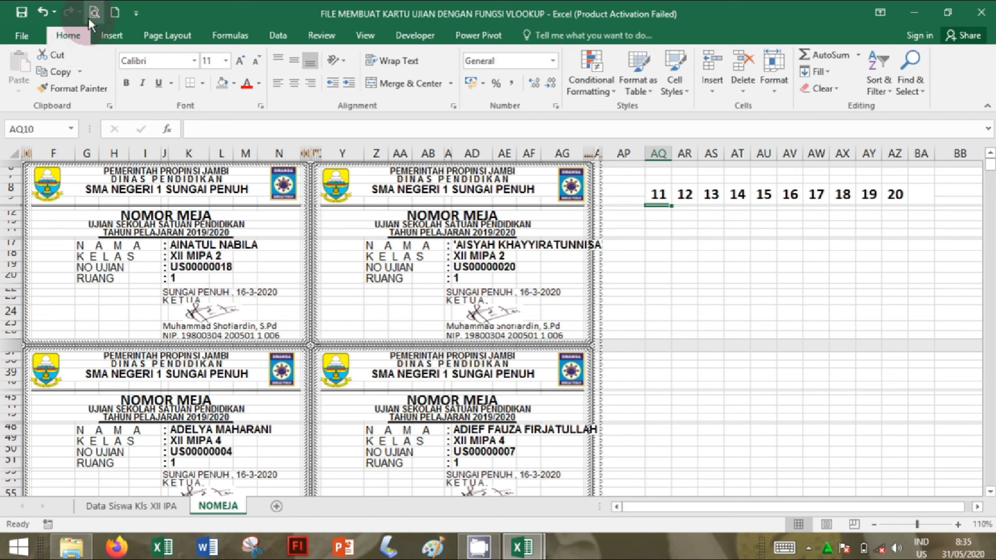
Set the starting number in AQ8 to 300 to load a higher batch of students into the cards
{"action": "left_click", "coordinate": [659, 196]}
{"action": "type", "text": "3"}
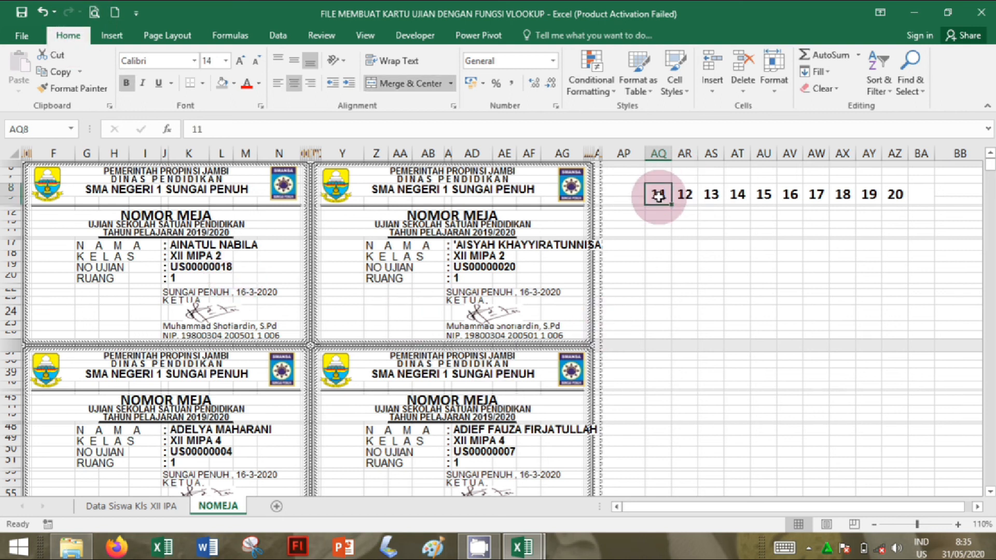
{"action": "type", "text": "00"}
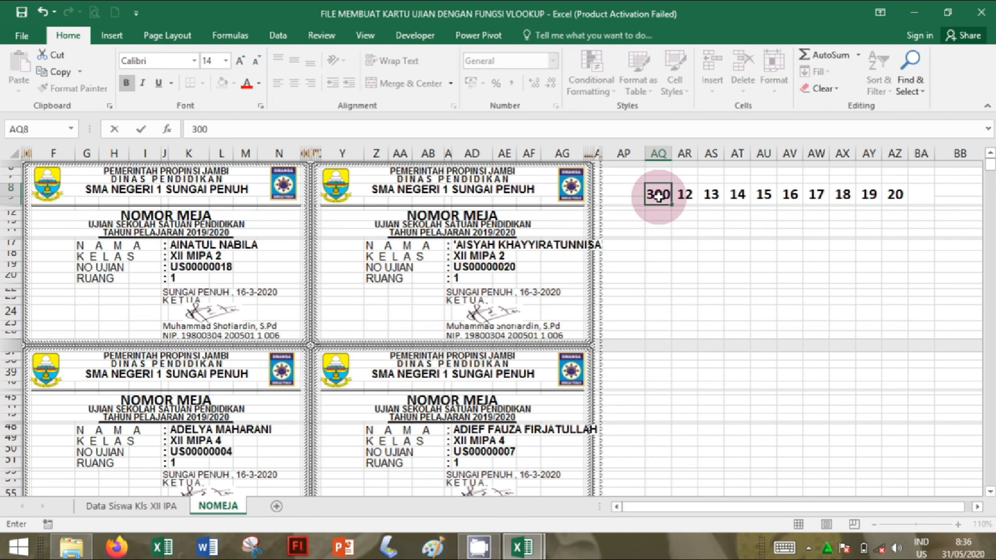
{"action": "key", "text": "Return"}
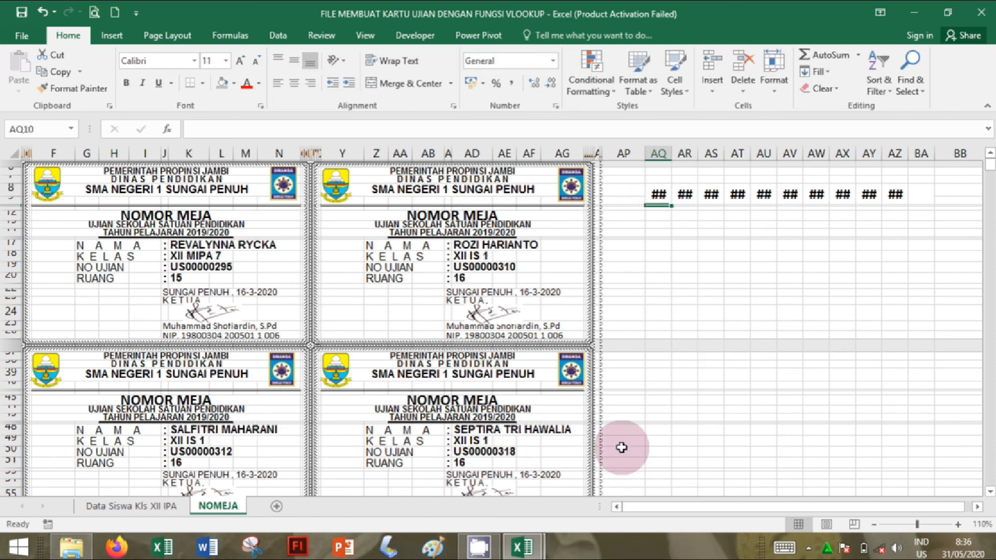
Reduce the font size of the numbers in AQ8:AZ8 to 11
{"action": "left_click", "coordinate": [664, 195]}
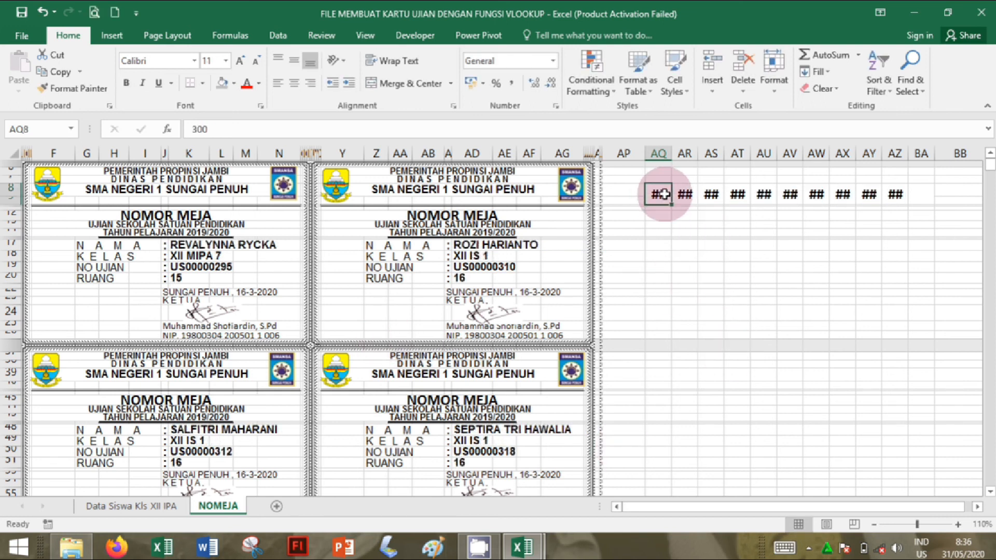
{"action": "left_click_drag", "start_coordinate": [664, 196], "coordinate": [895, 194]}
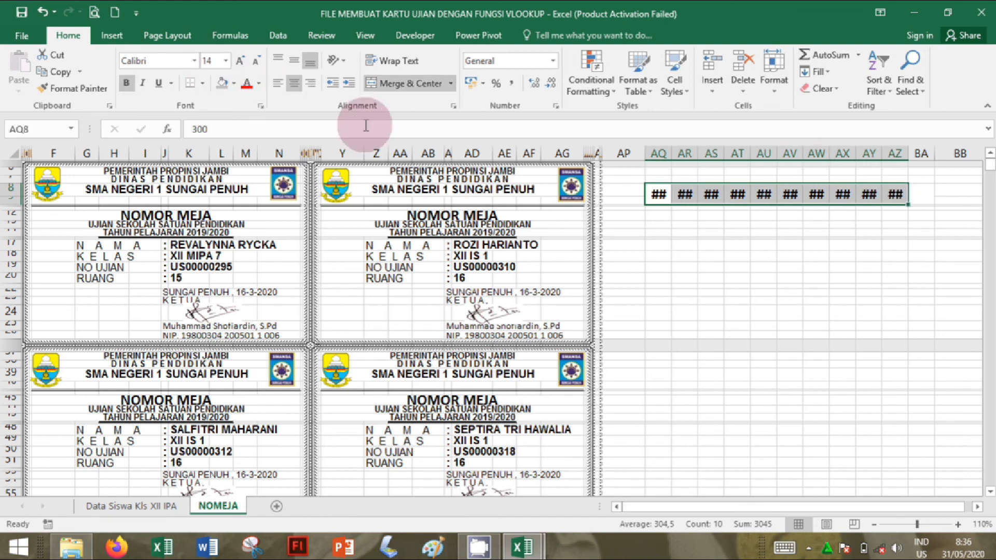
{"action": "left_click", "coordinate": [256, 62]}
{"action": "left_click", "coordinate": [256, 62]}
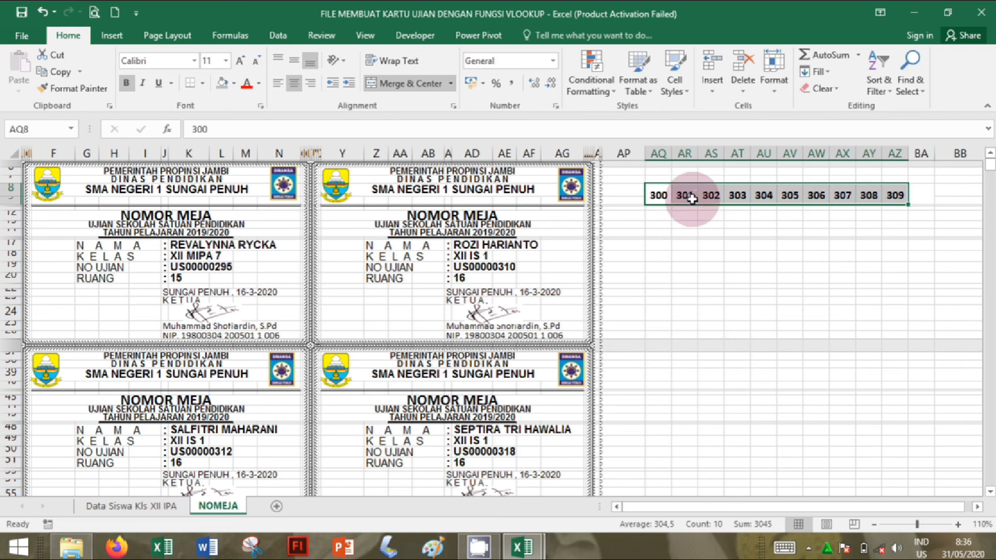
{"action": "left_click", "coordinate": [657, 257]}
{"action": "left_click_drag", "start_coordinate": [659, 197], "coordinate": [905, 202]}
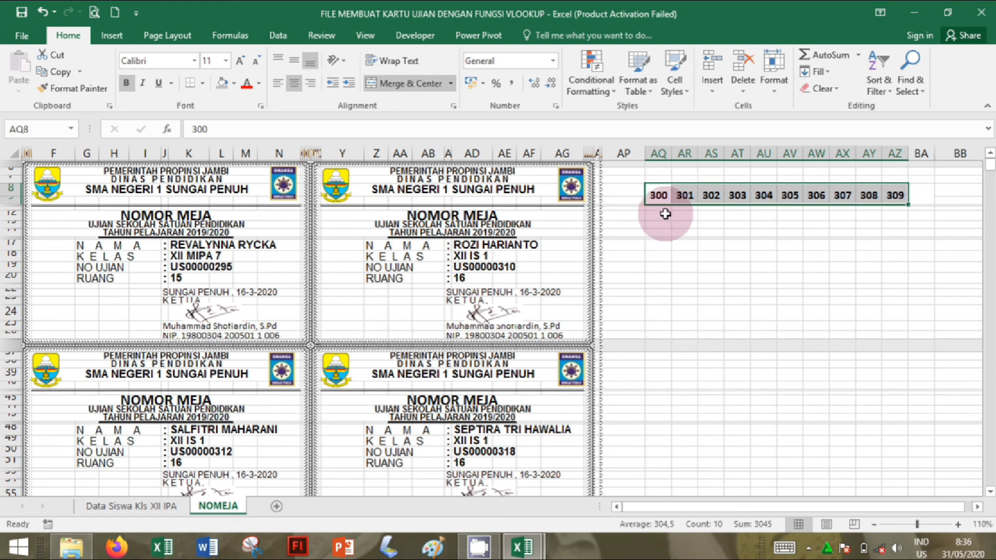
{"action": "left_click", "coordinate": [664, 196]}
{"action": "left_click_drag", "start_coordinate": [666, 198], "coordinate": [902, 189]}
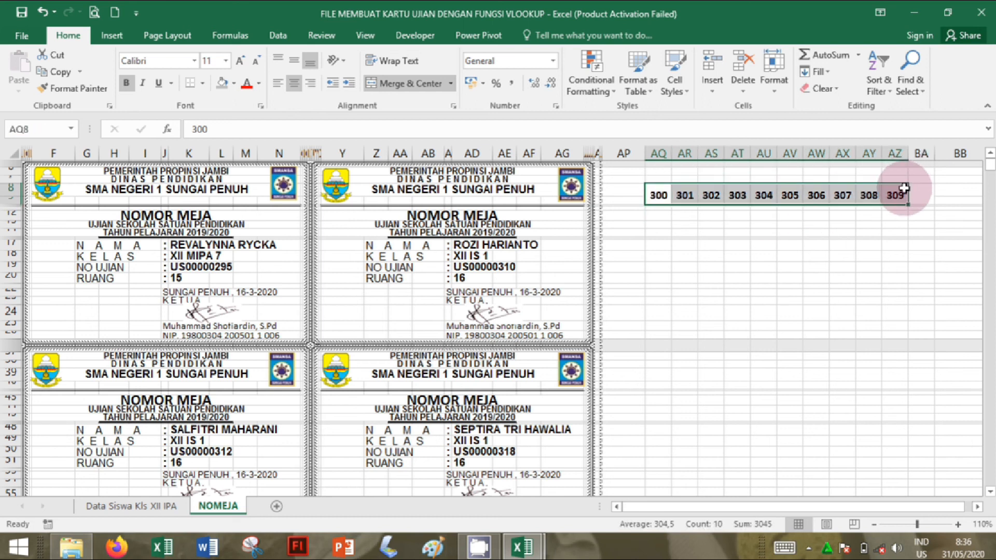